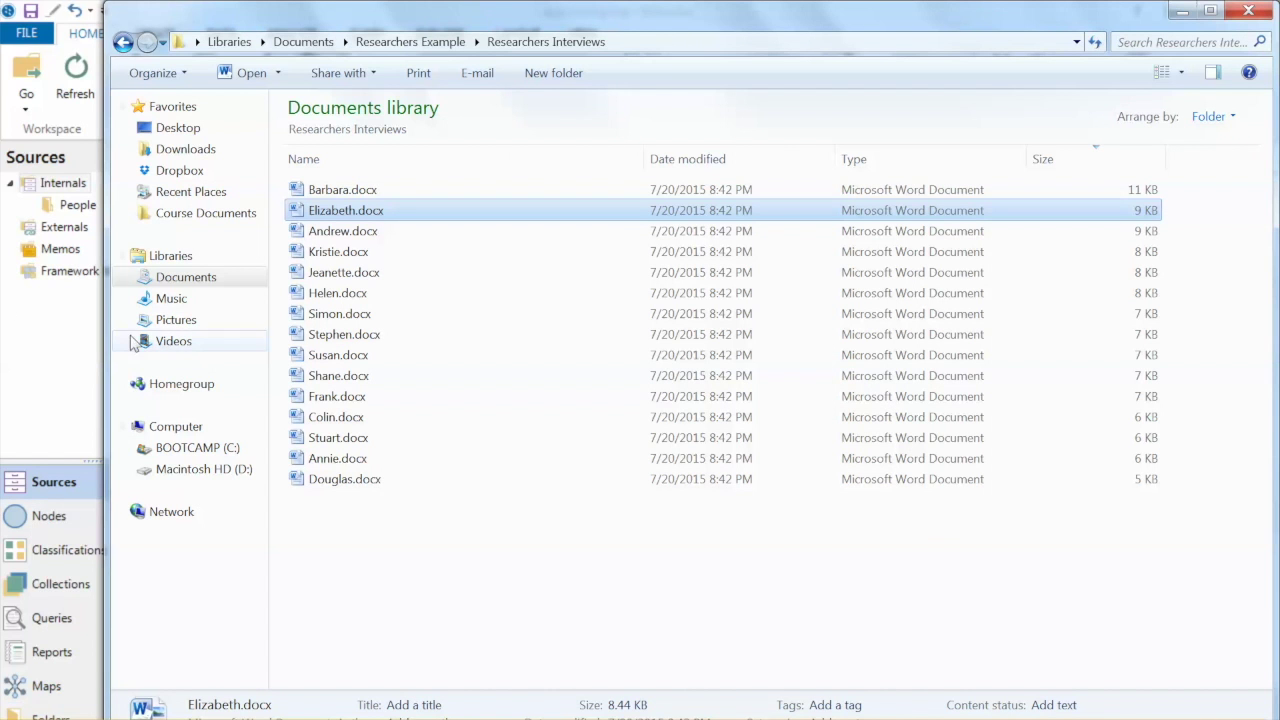
Open Elizabeth.docx in Word, scroll through its layout, and close it
double_click(358, 211)
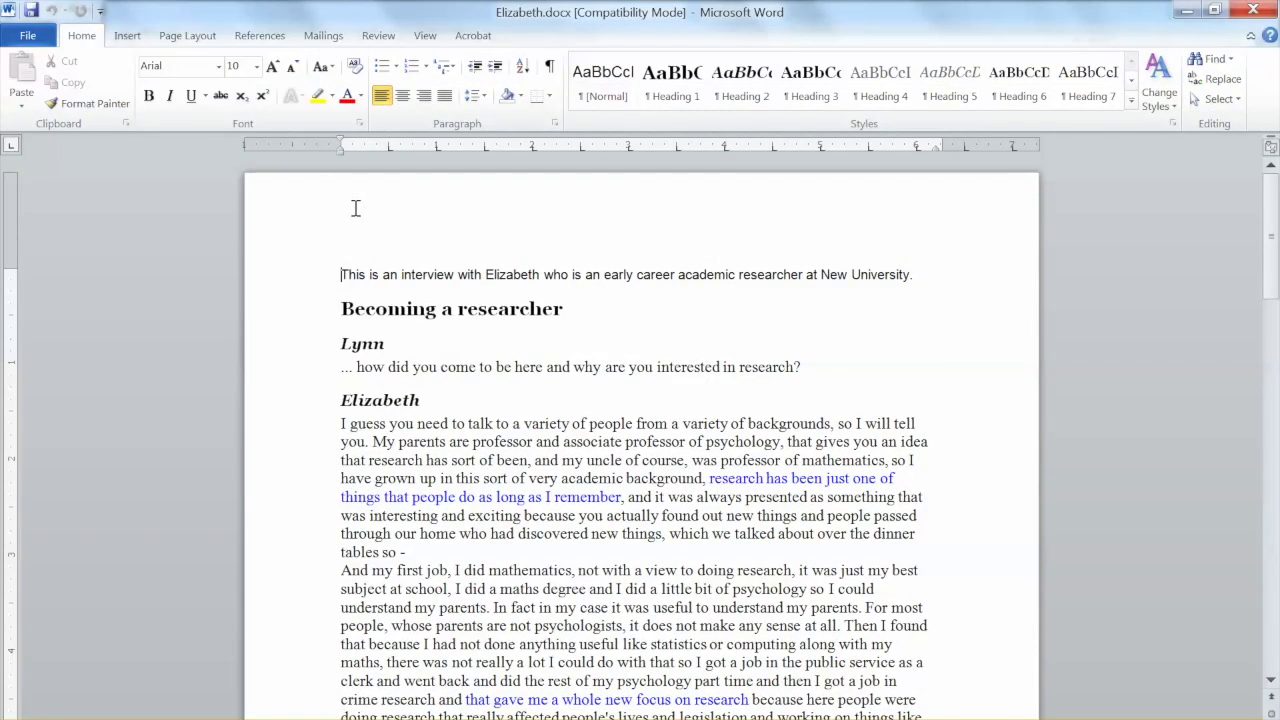
left_click(478, 443)
scroll(478, 443, "down", 2)
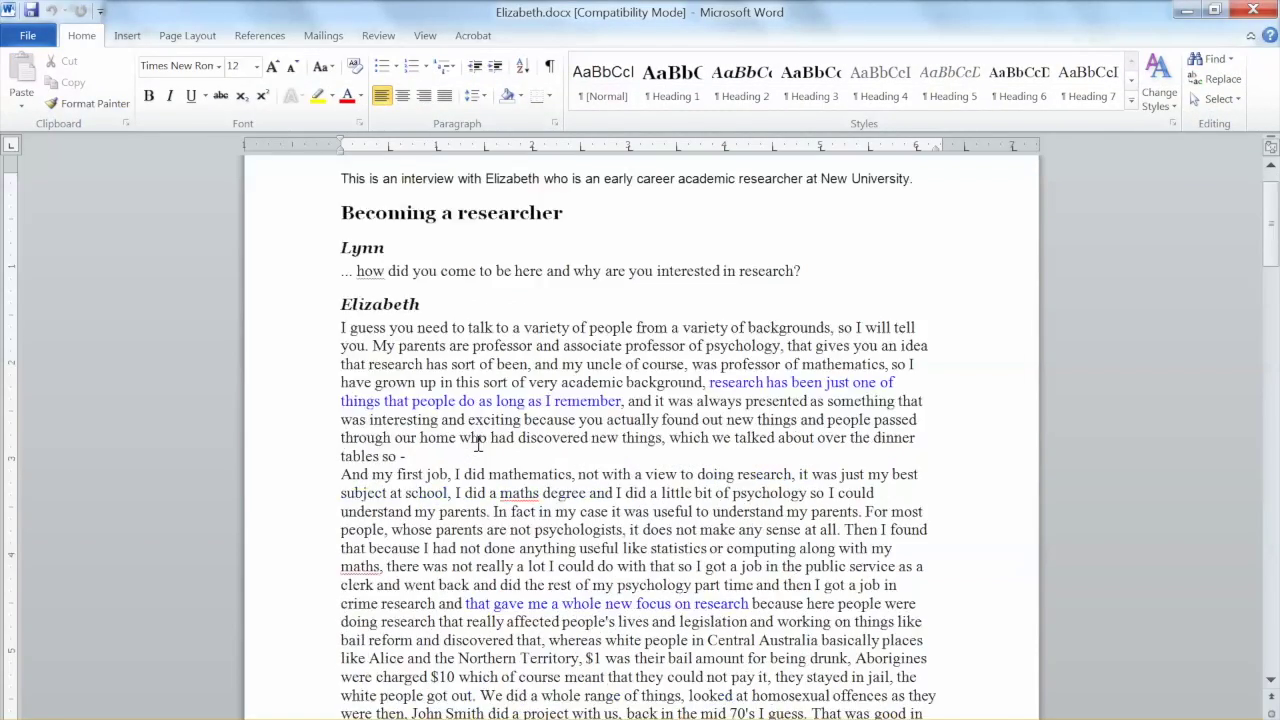
scroll(478, 443, "down", 2)
scroll(478, 443, "down", 2)
scroll(478, 443, "down", 3)
scroll(478, 443, "down", 5)
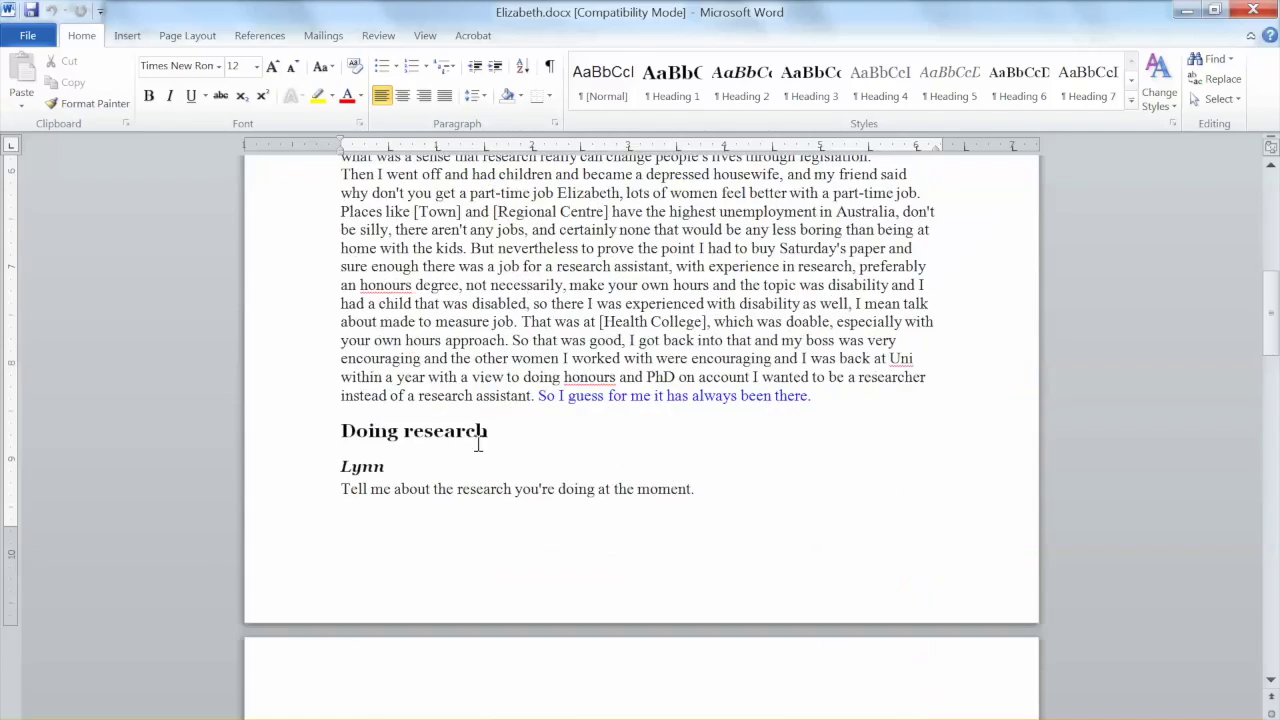
scroll(478, 443, "down", 4)
scroll(478, 443, "down", 1)
scroll(478, 443, "down", 2)
scroll(478, 443, "down", 3)
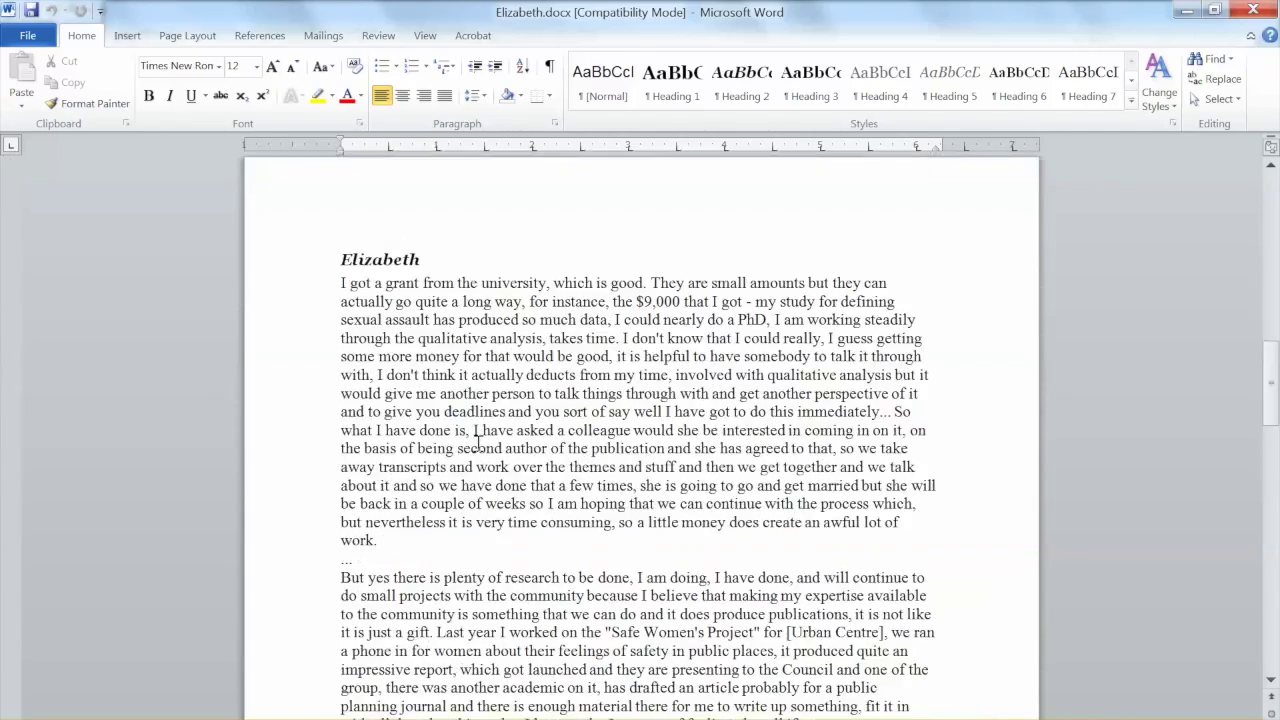
scroll(478, 443, "up", 5)
scroll(478, 443, "up", 3)
scroll(478, 443, "up", 3)
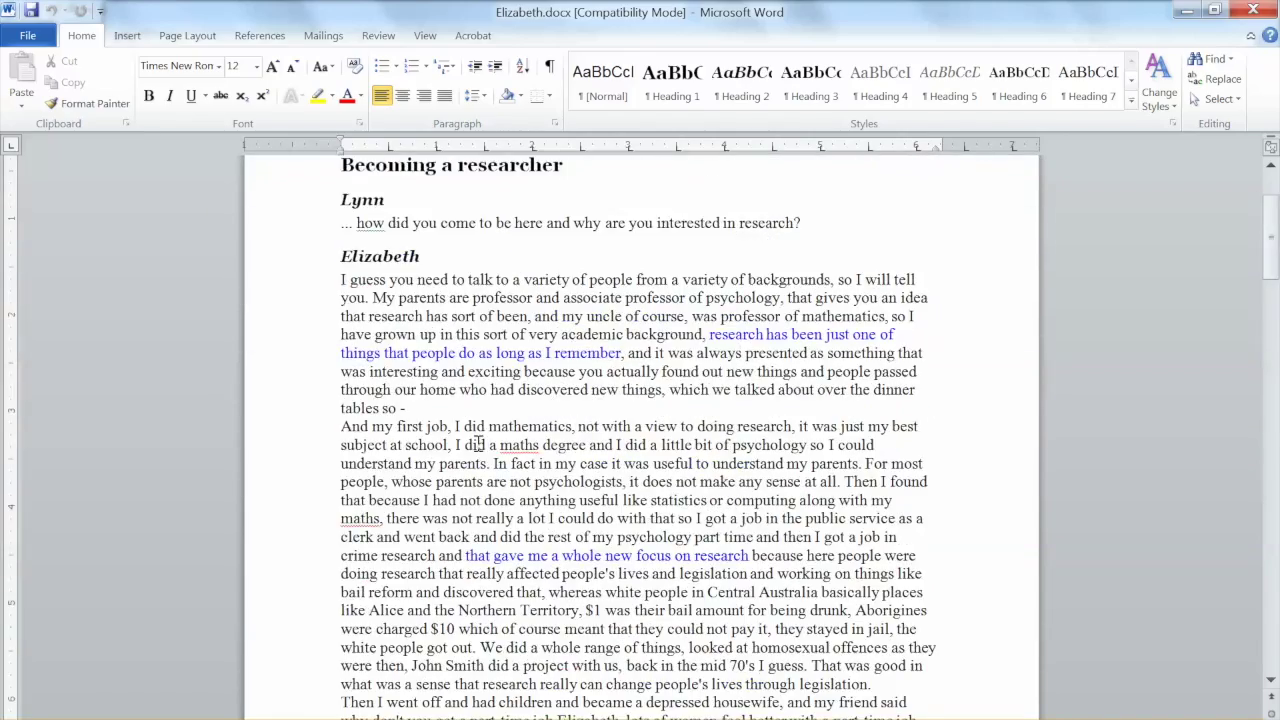
left_click(1252, 12)
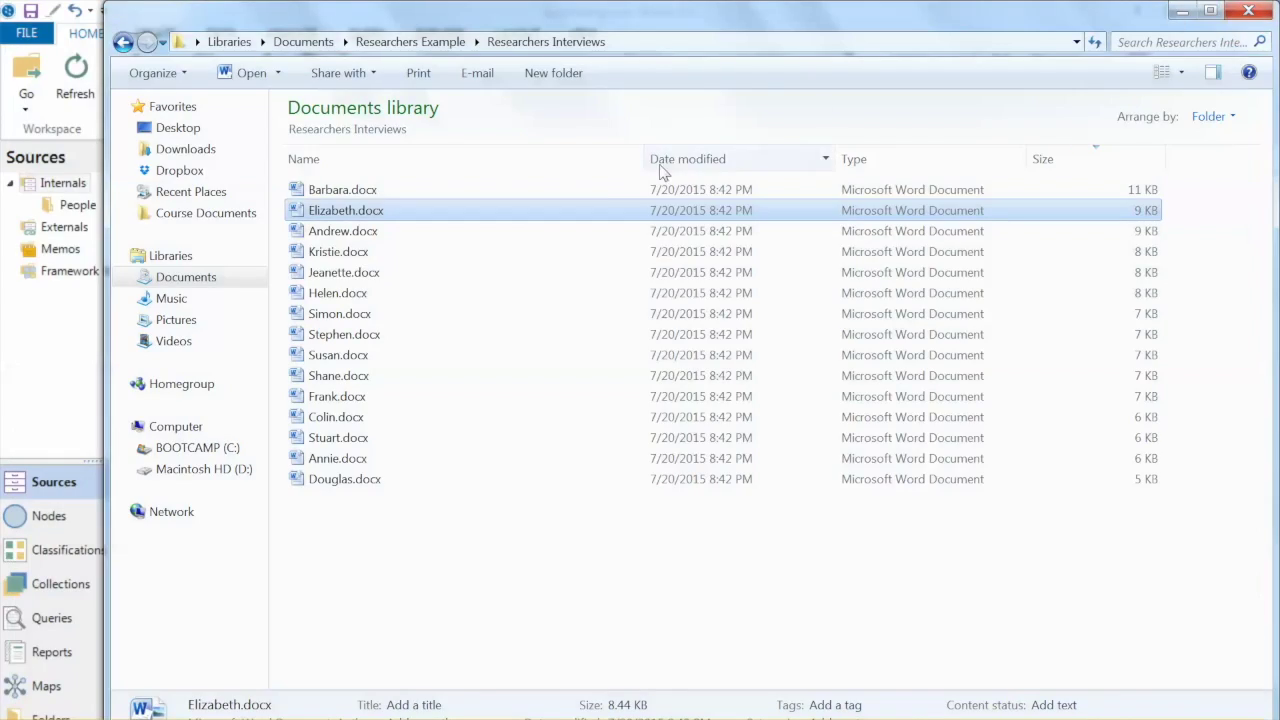
Open Andrew.docx, scroll through its speaker headings, and close Word
left_click(352, 236)
double_click(352, 236)
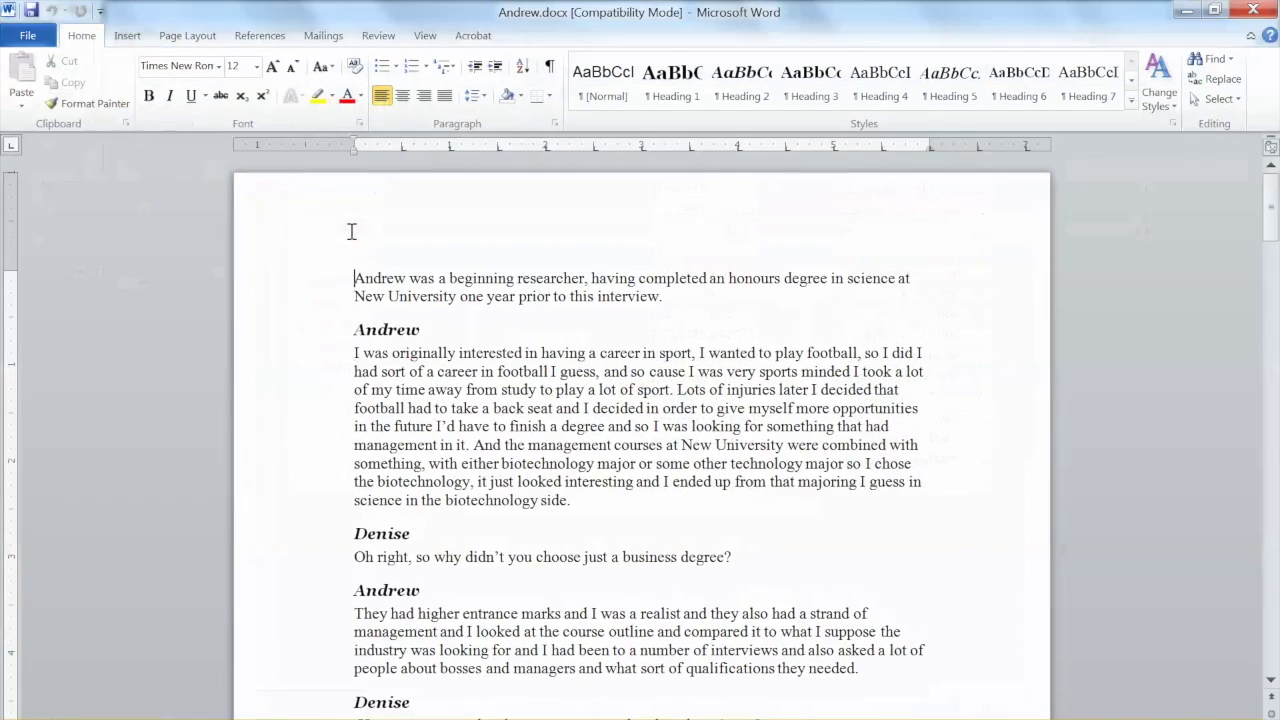
scroll(465, 385, "down", 1)
scroll(465, 385, "down", 3)
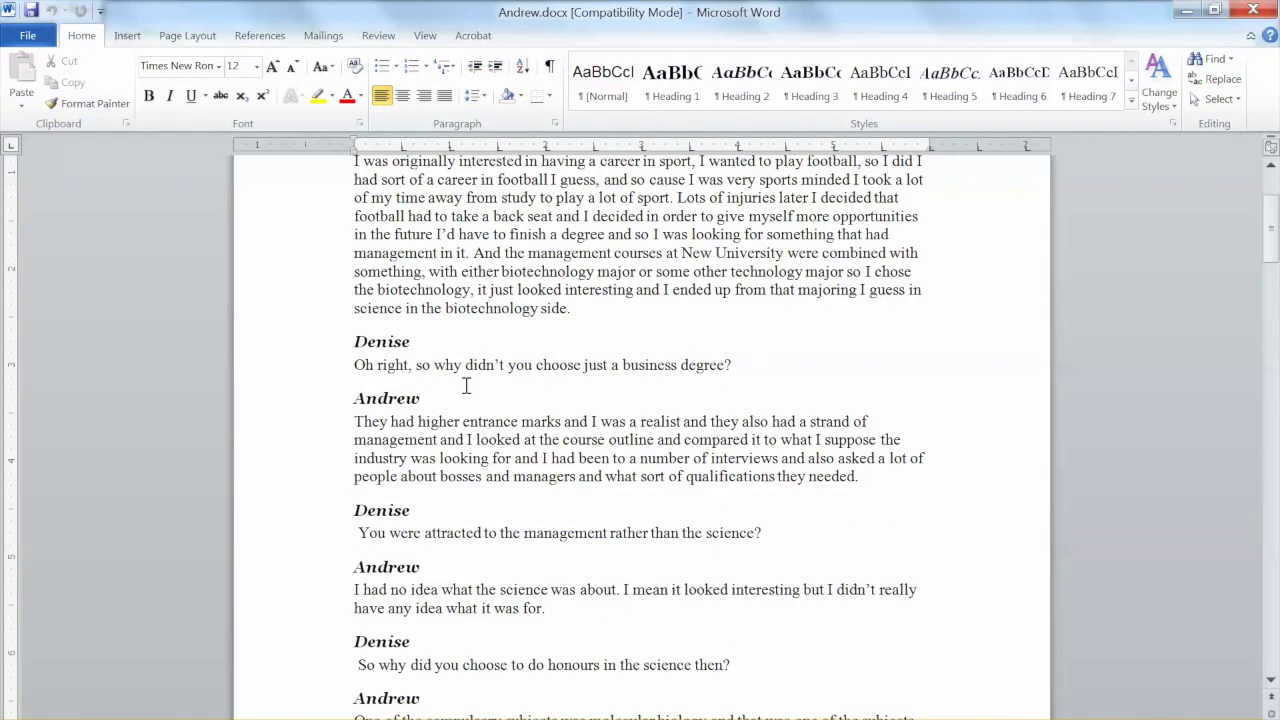
scroll(465, 385, "down", 3)
scroll(465, 385, "down", 2)
scroll(465, 385, "down", 2)
scroll(465, 385, "down", 1)
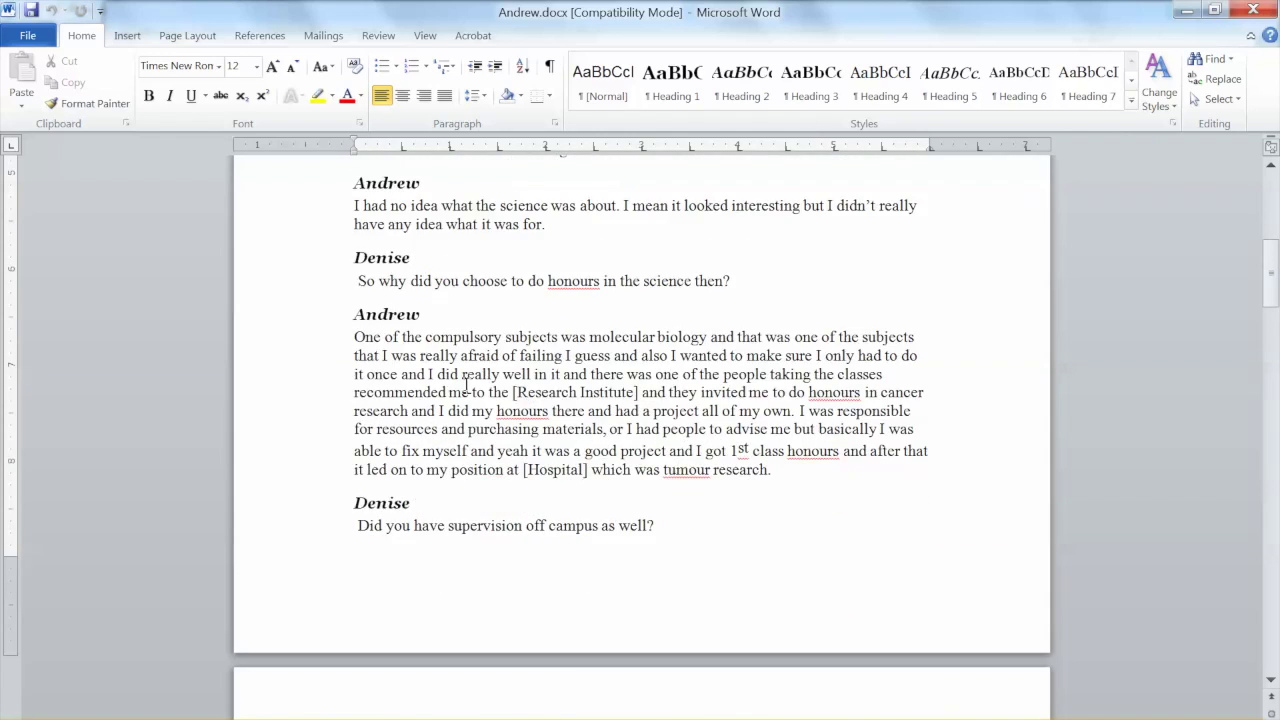
scroll(465, 385, "down", 3)
scroll(465, 385, "up", 3)
scroll(465, 385, "up", 2)
scroll(465, 385, "up", 6)
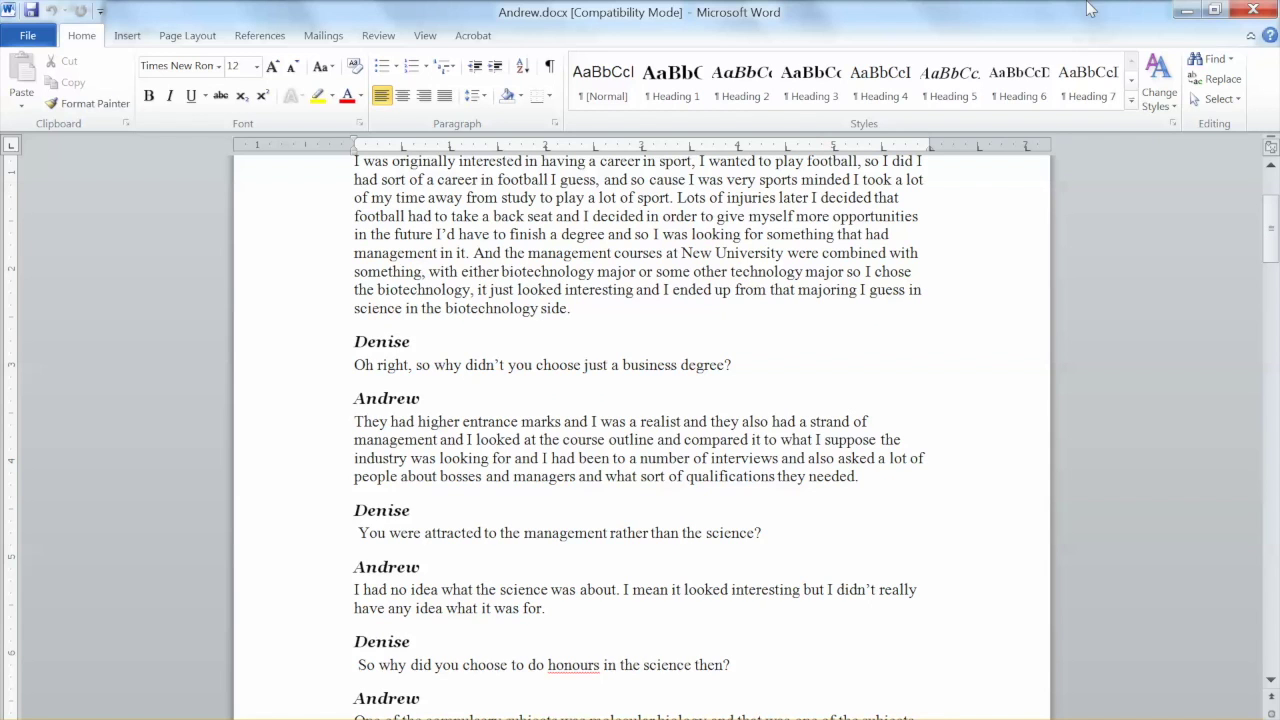
left_click(1252, 10)
Open Barbara from Sources > Internals > People and scroll through her transcript
left_click(1248, 10)
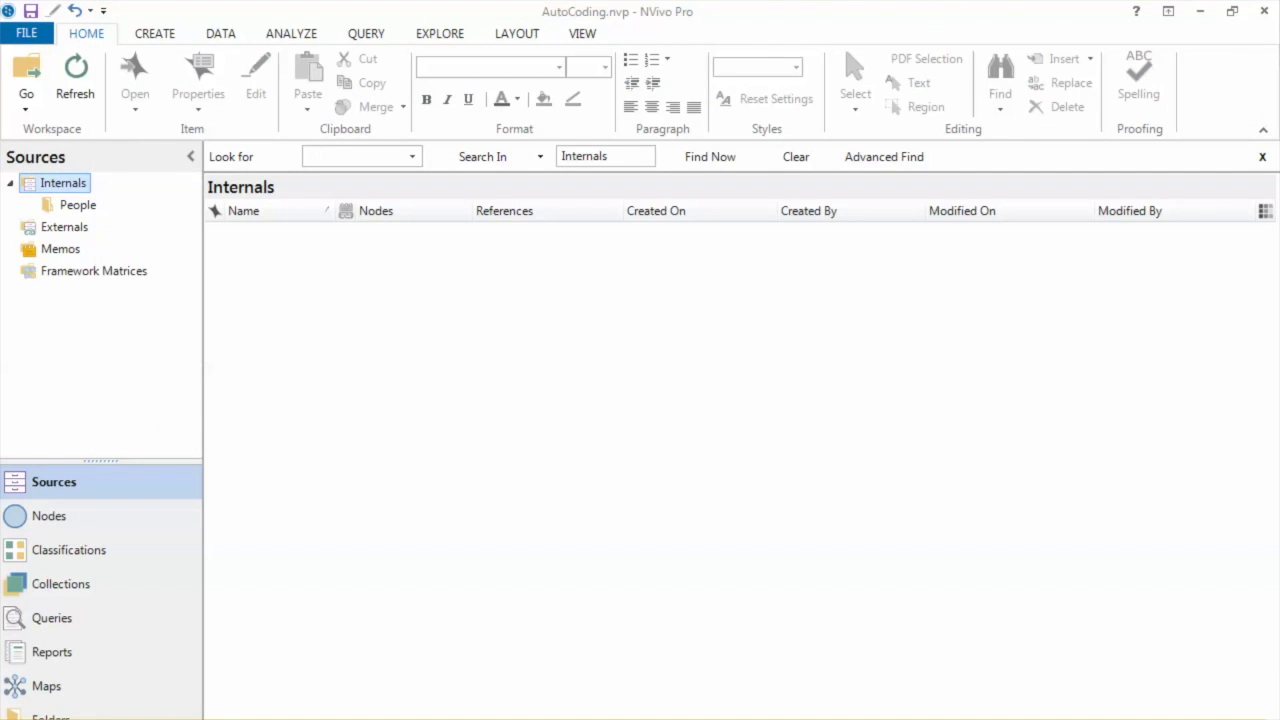
left_click(75, 207)
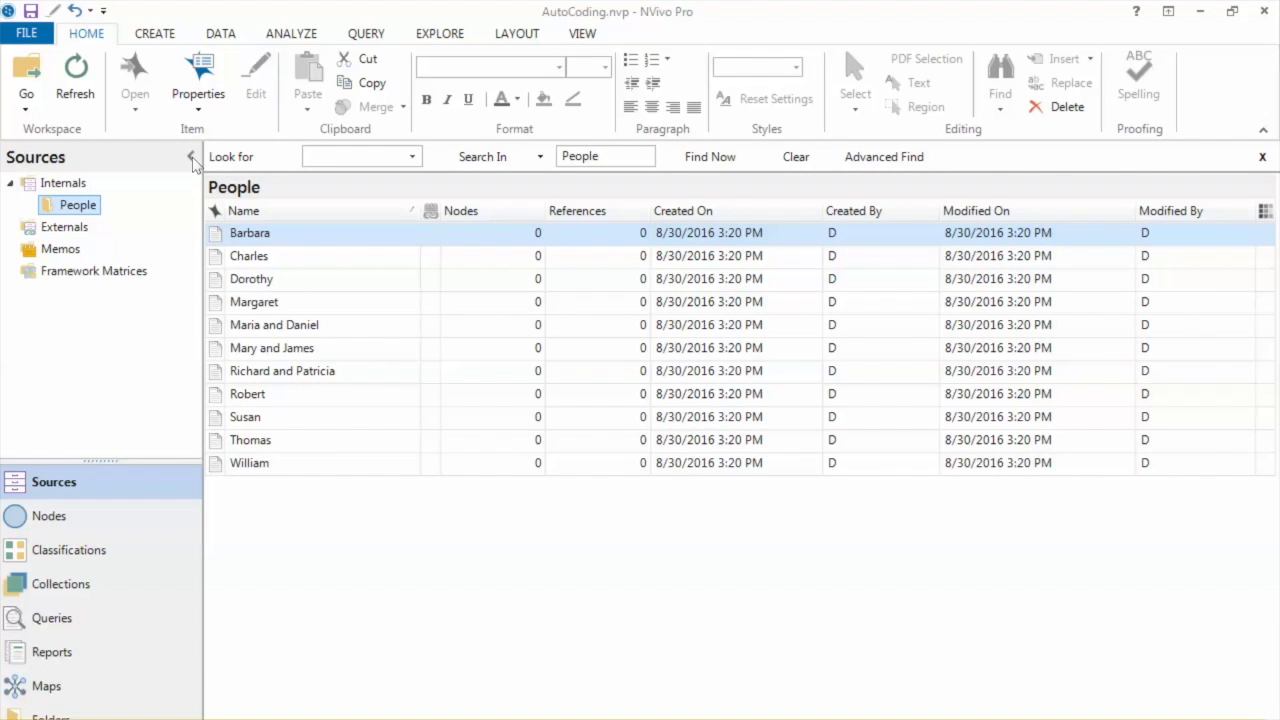
double_click(545, 232)
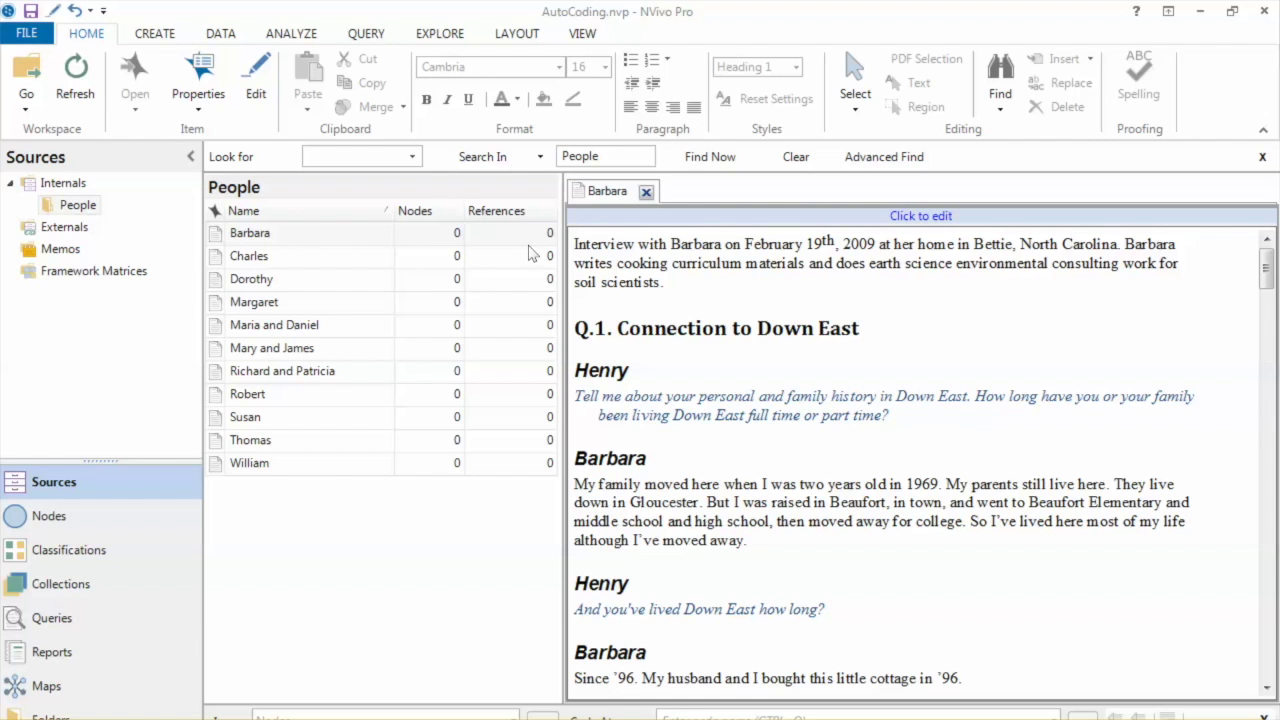
scroll(808, 448, "down", 3)
scroll(808, 448, "down", 3)
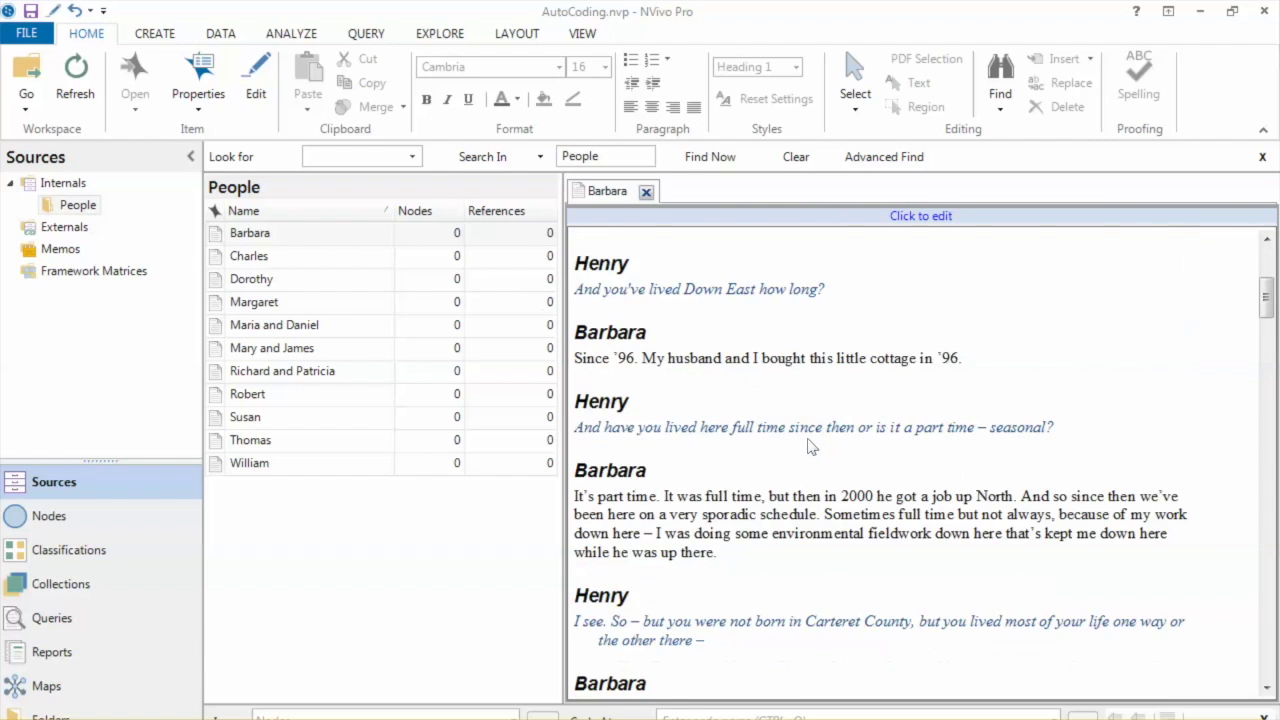
scroll(808, 448, "down", 4)
scroll(810, 446, "down", 3)
scroll(810, 446, "down", 3)
scroll(810, 446, "down", 3)
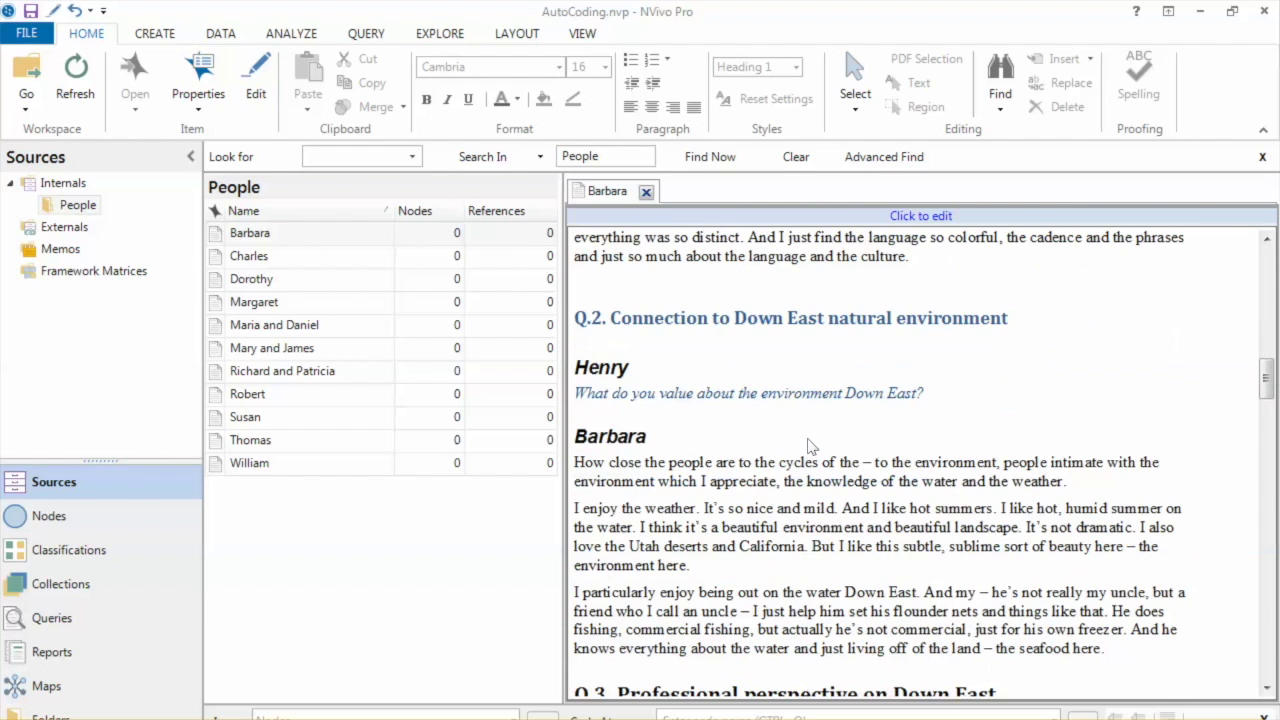
scroll(810, 446, "down", 1)
scroll(808, 447, "down", 3)
scroll(808, 447, "down", 3)
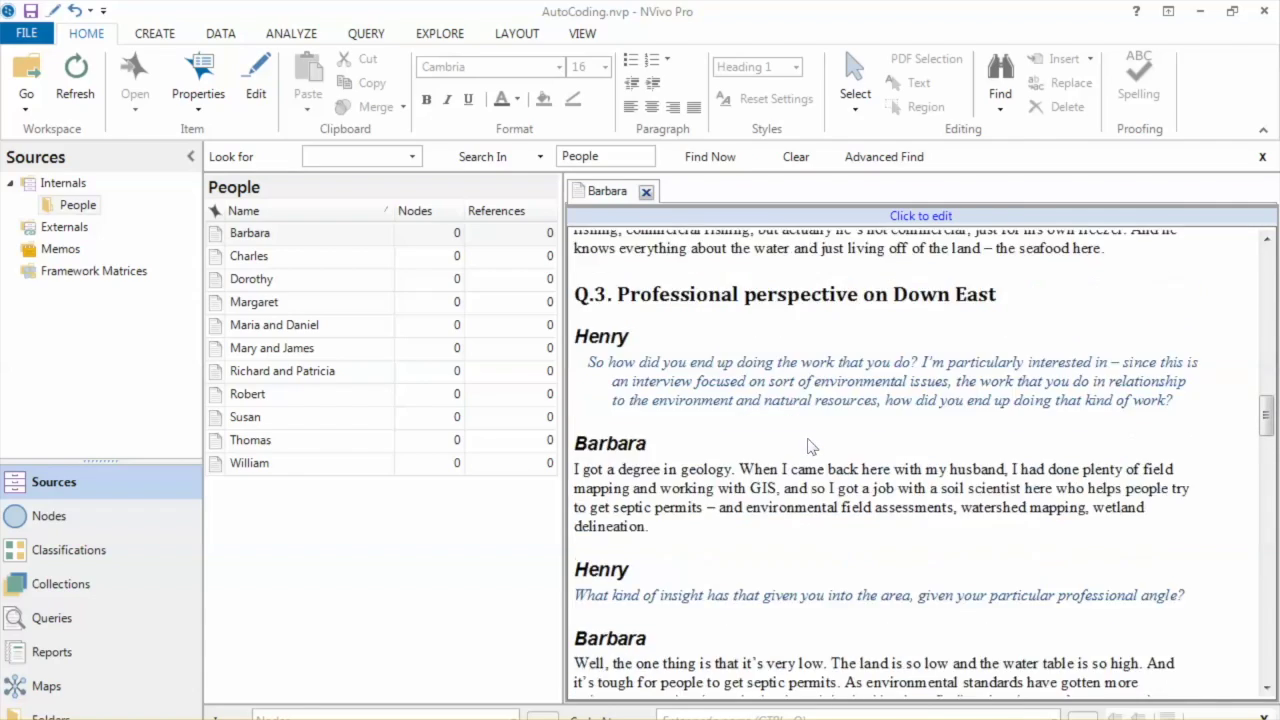
scroll(808, 447, "down", 3)
scroll(808, 447, "down", 3)
scroll(808, 447, "down", 3)
scroll(808, 447, "down", 2)
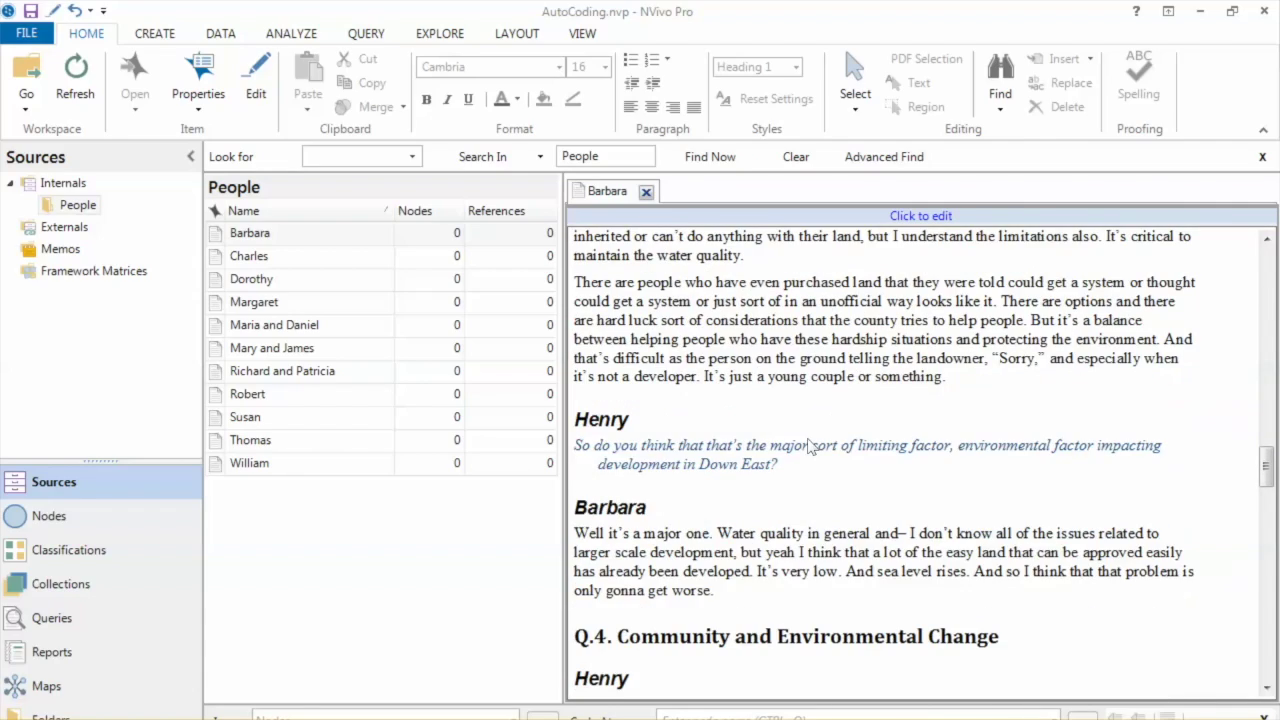
scroll(808, 447, "up", 4)
scroll(808, 447, "up", 5)
scroll(808, 447, "up", 9)
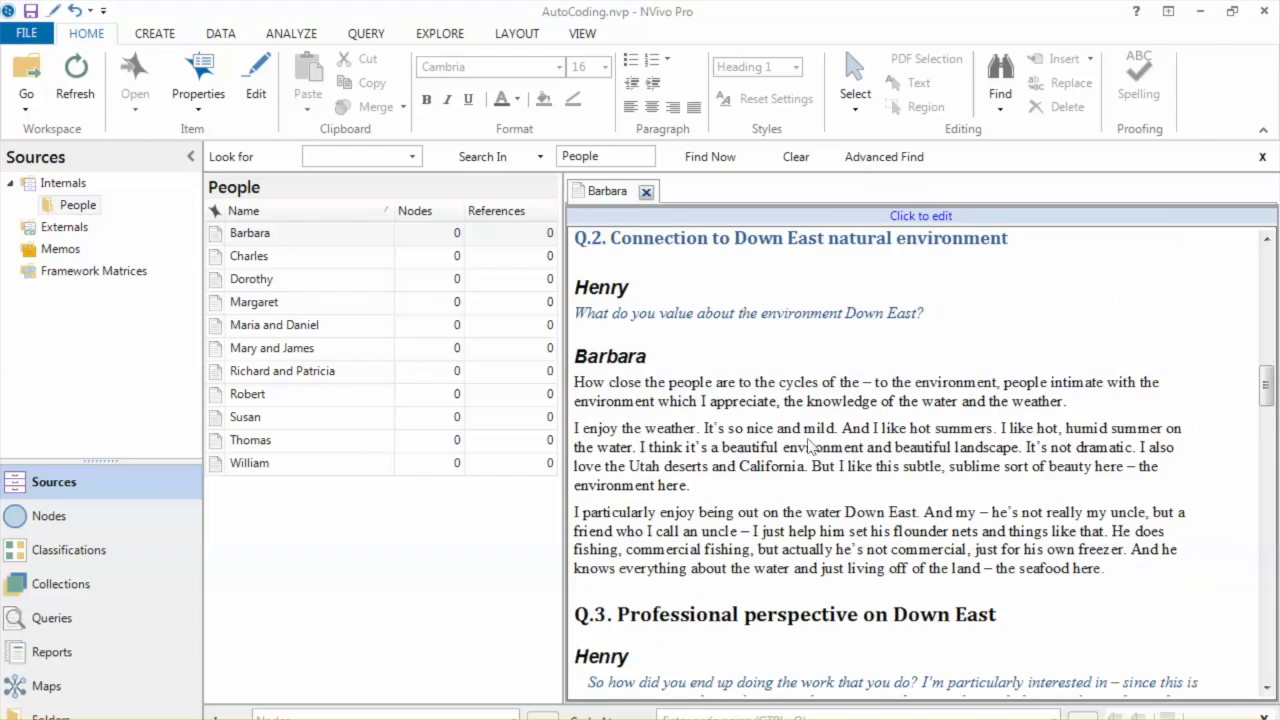
scroll(808, 447, "up", 2)
scroll(808, 447, "up", 2)
scroll(808, 447, "up", 10)
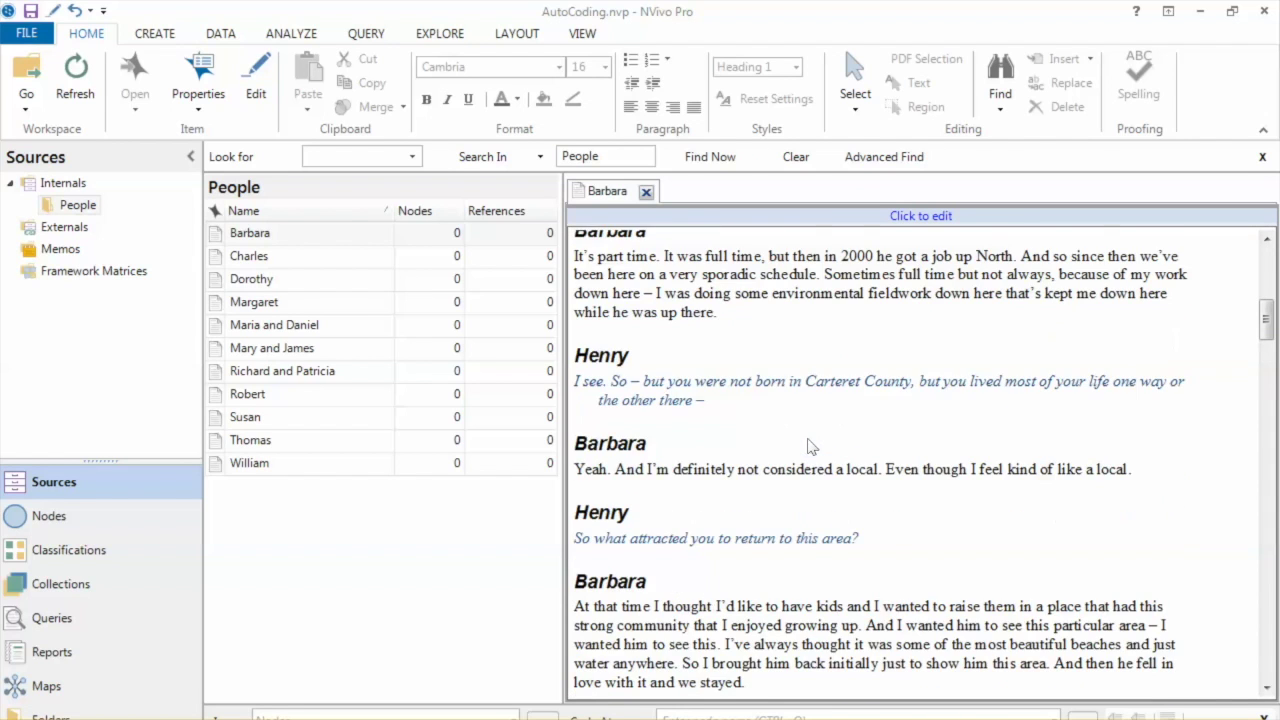
scroll(810, 447, "up", 8)
scroll(810, 447, "up", 6)
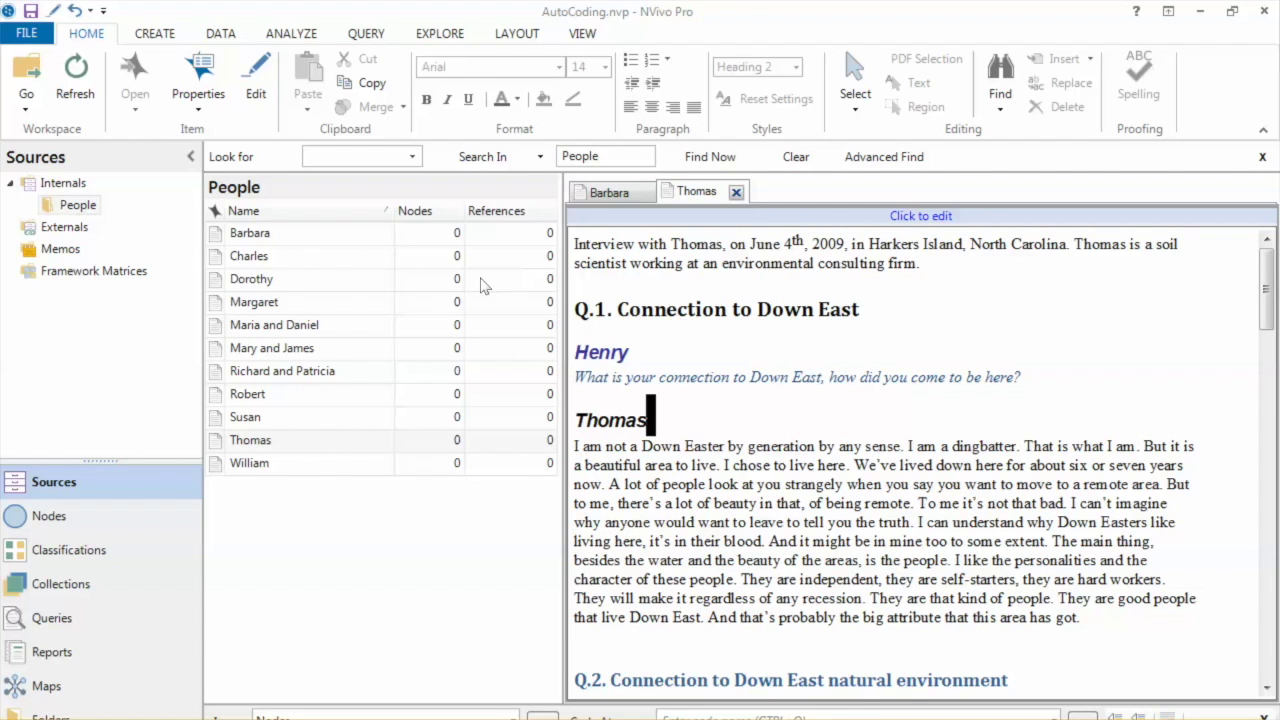
Switch to the ANALYZE ribbon to show the coding commands
left_click(290, 35)
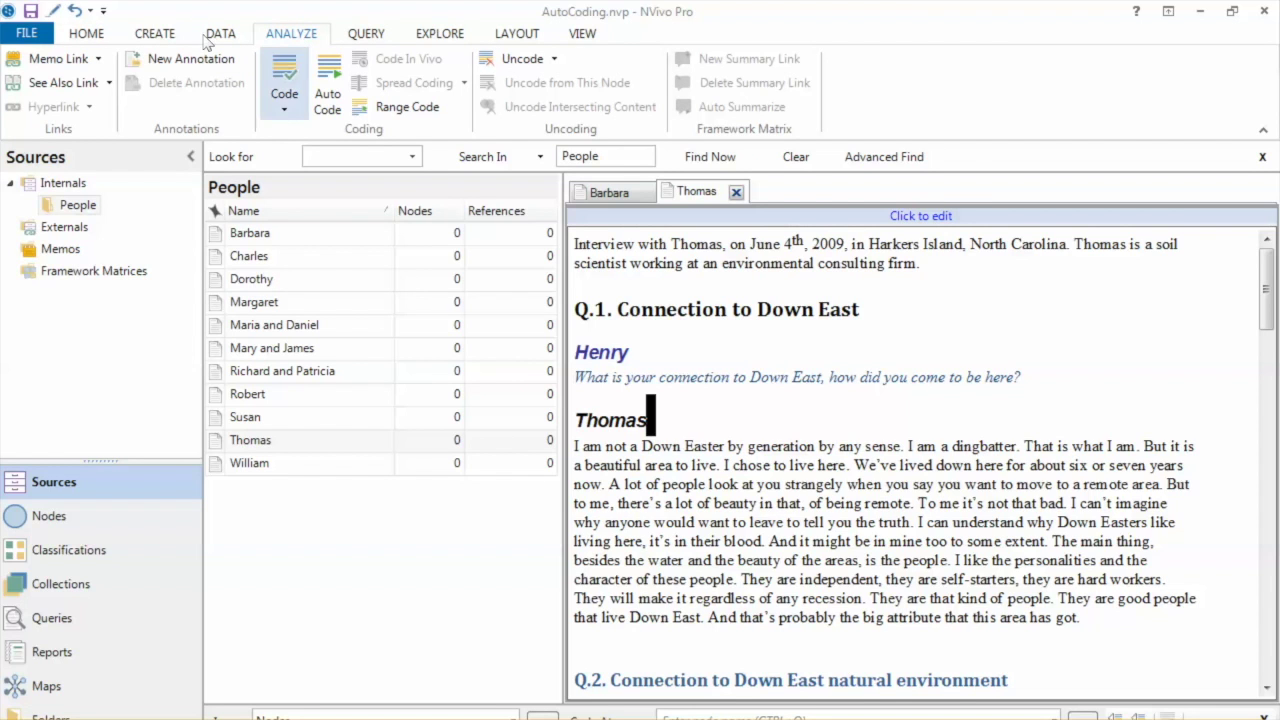
Launch Auto Code and add Heading 1, Interviewer and Normal to selected paragraph styles
left_click(328, 80)
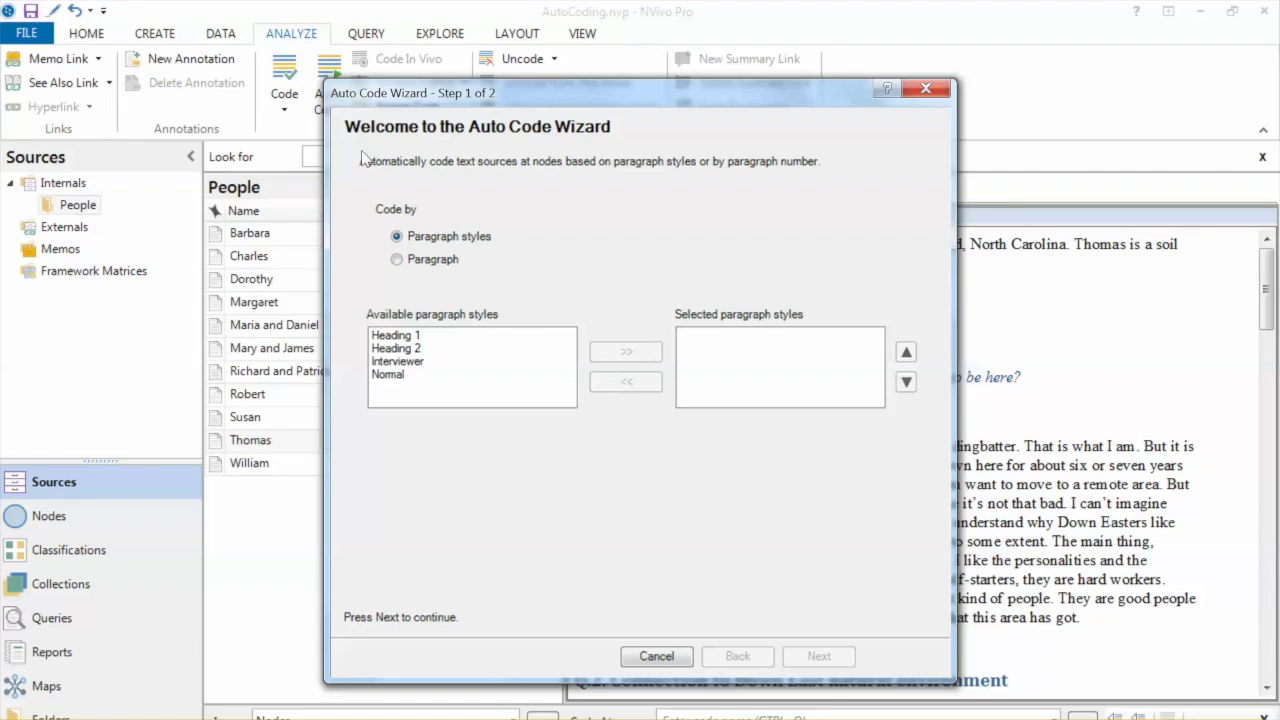
double_click(395, 335)
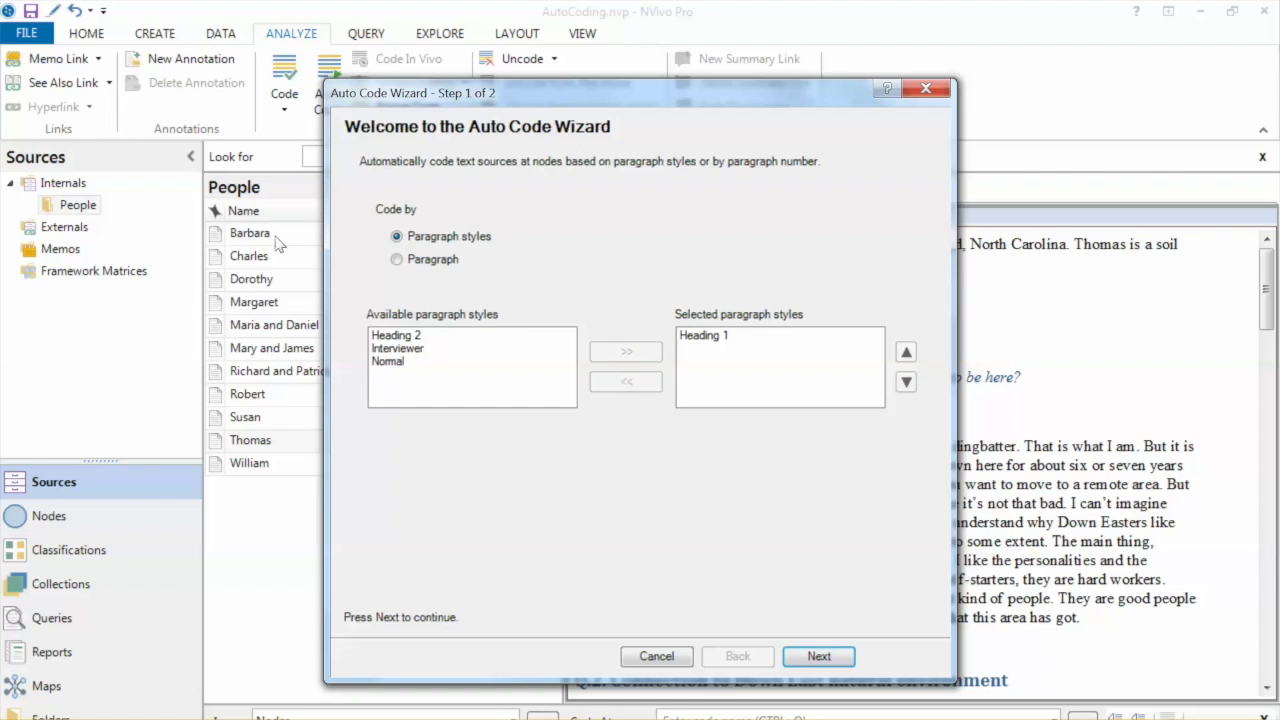
key("Down")
left_click(612, 358)
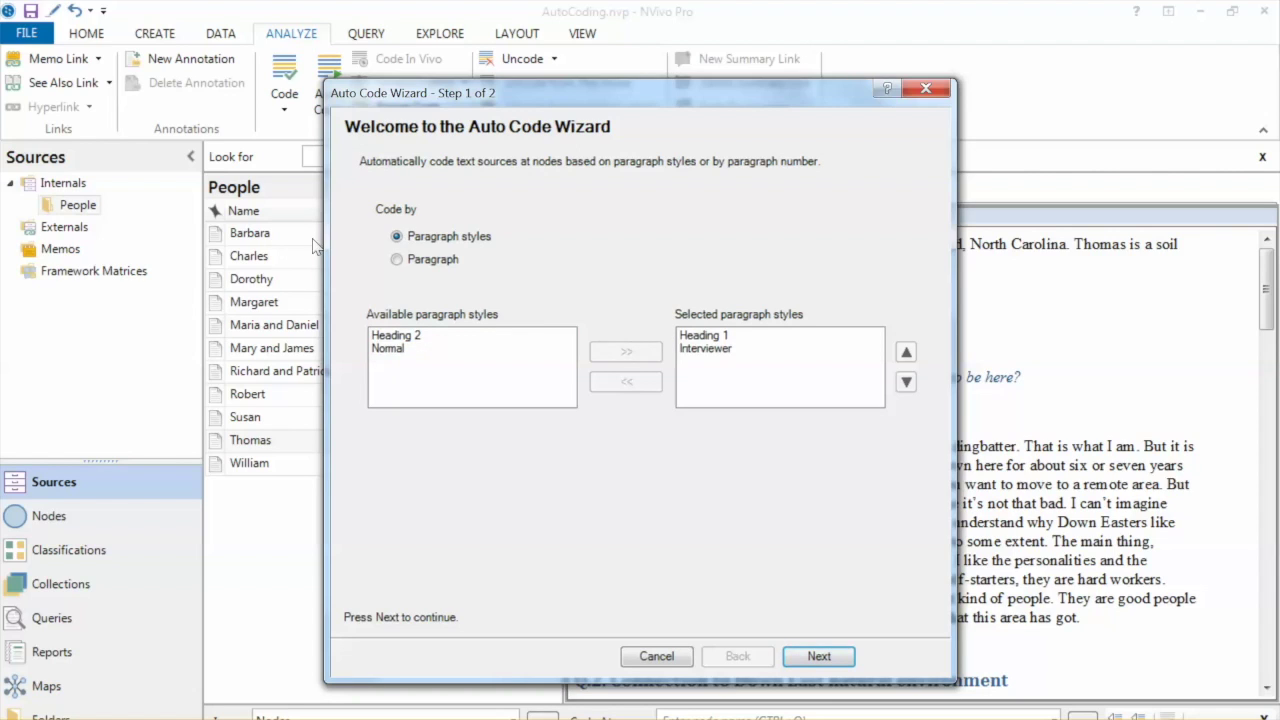
key("Down")
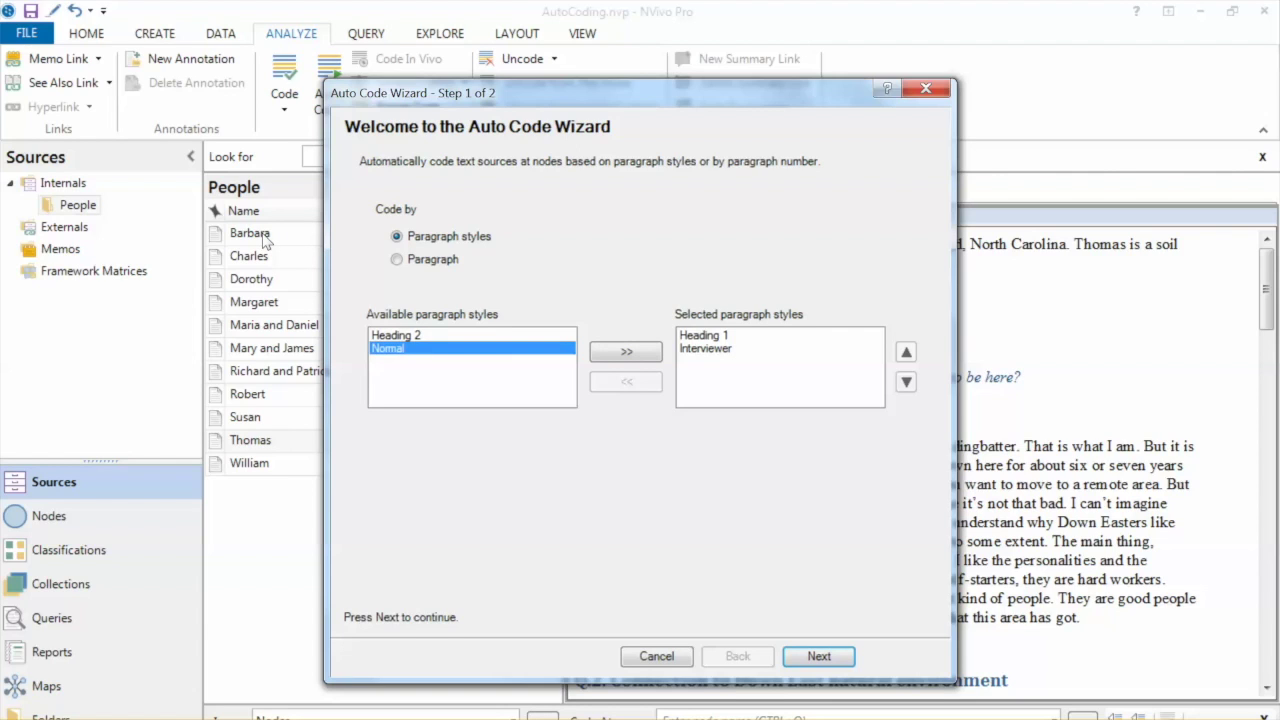
key("Return")
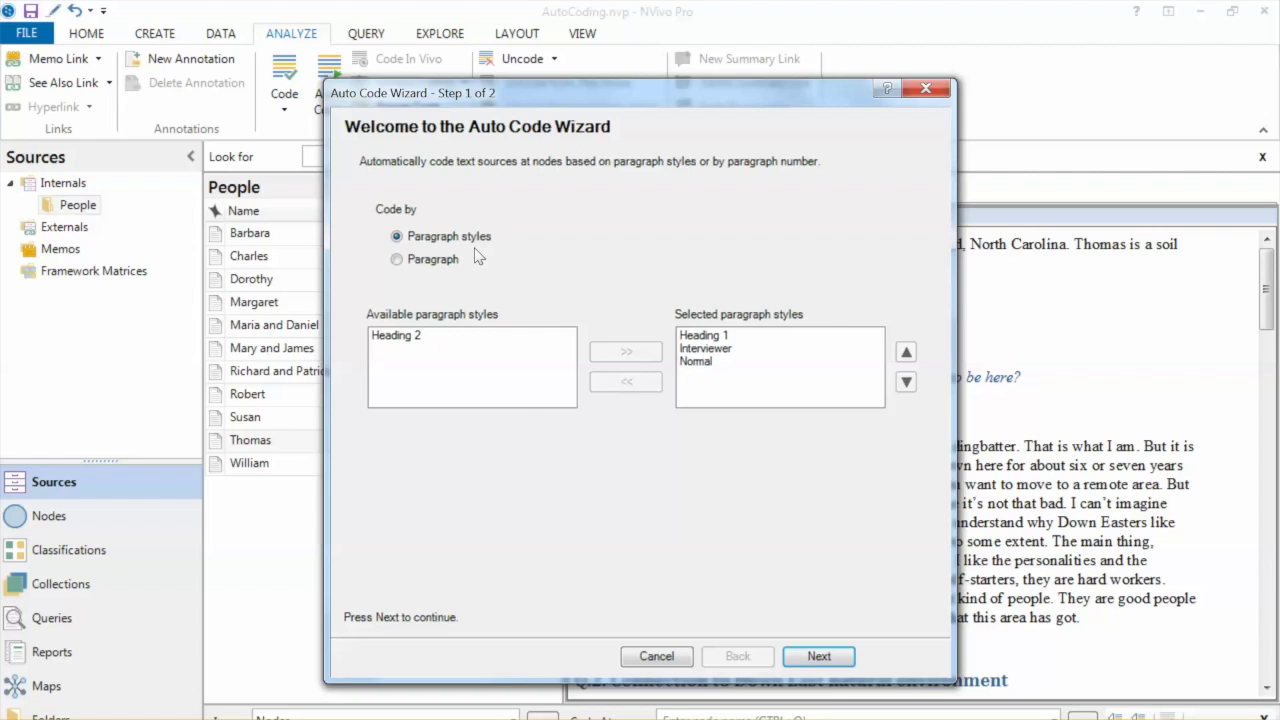
key("Return")
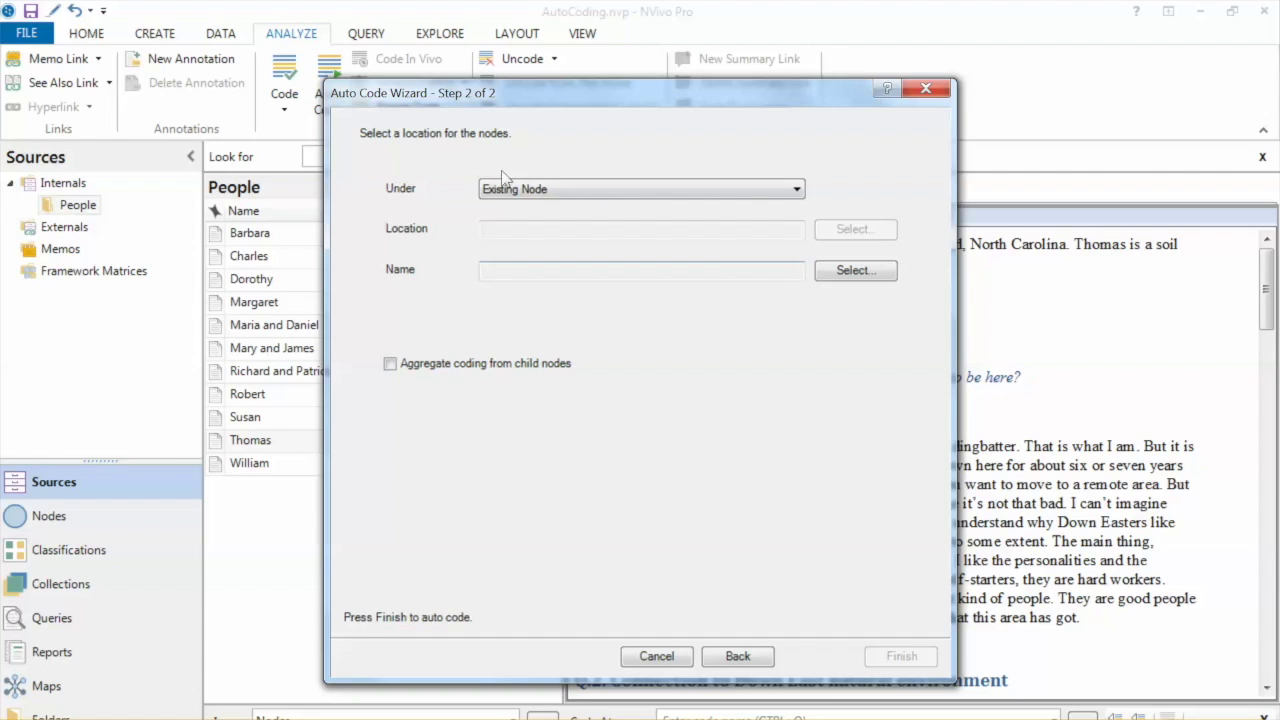
Code under a New Node named 'AutoCode' in Nodes and finish the wizard
left_click(640, 189)
left_click(733, 222)
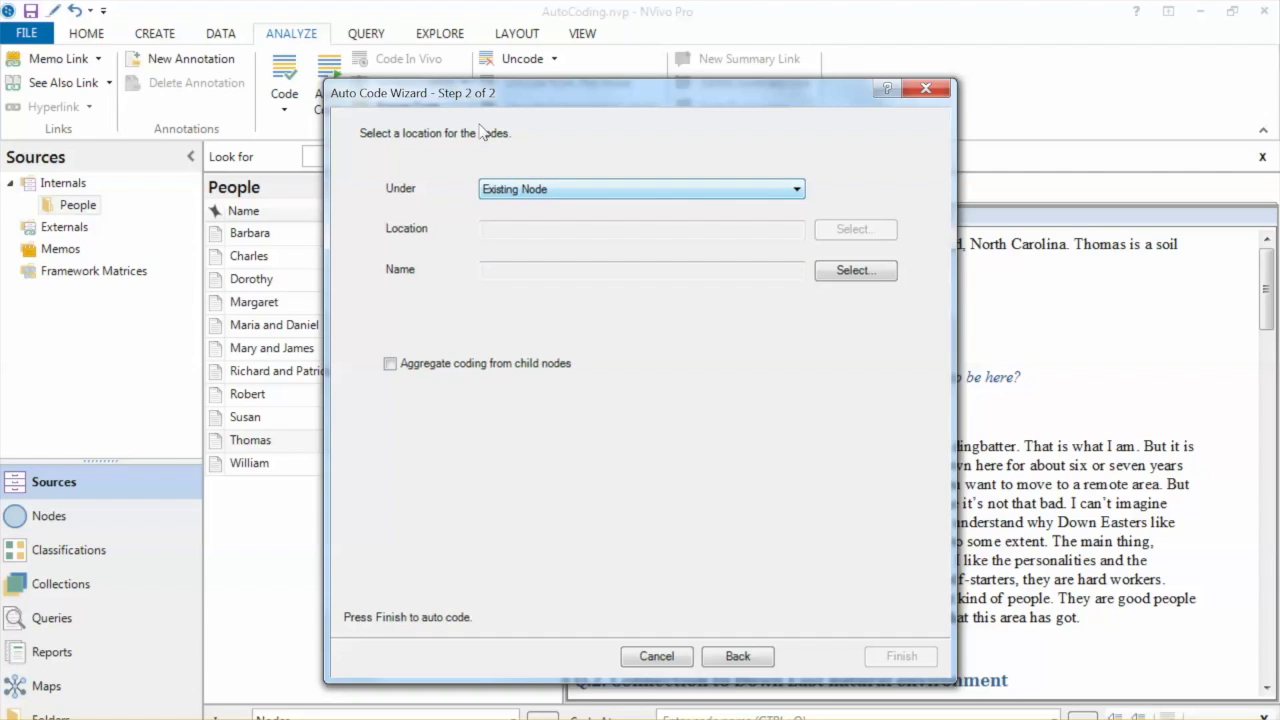
key("alt+Down")
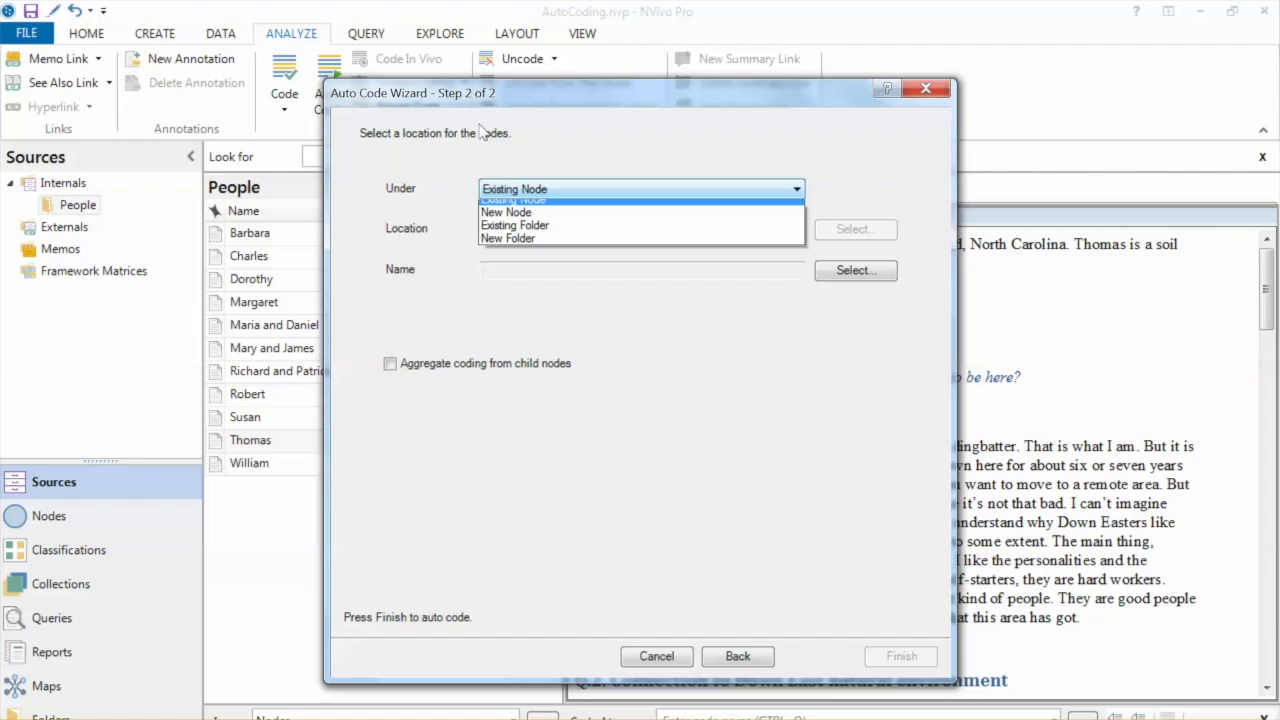
key("Down")
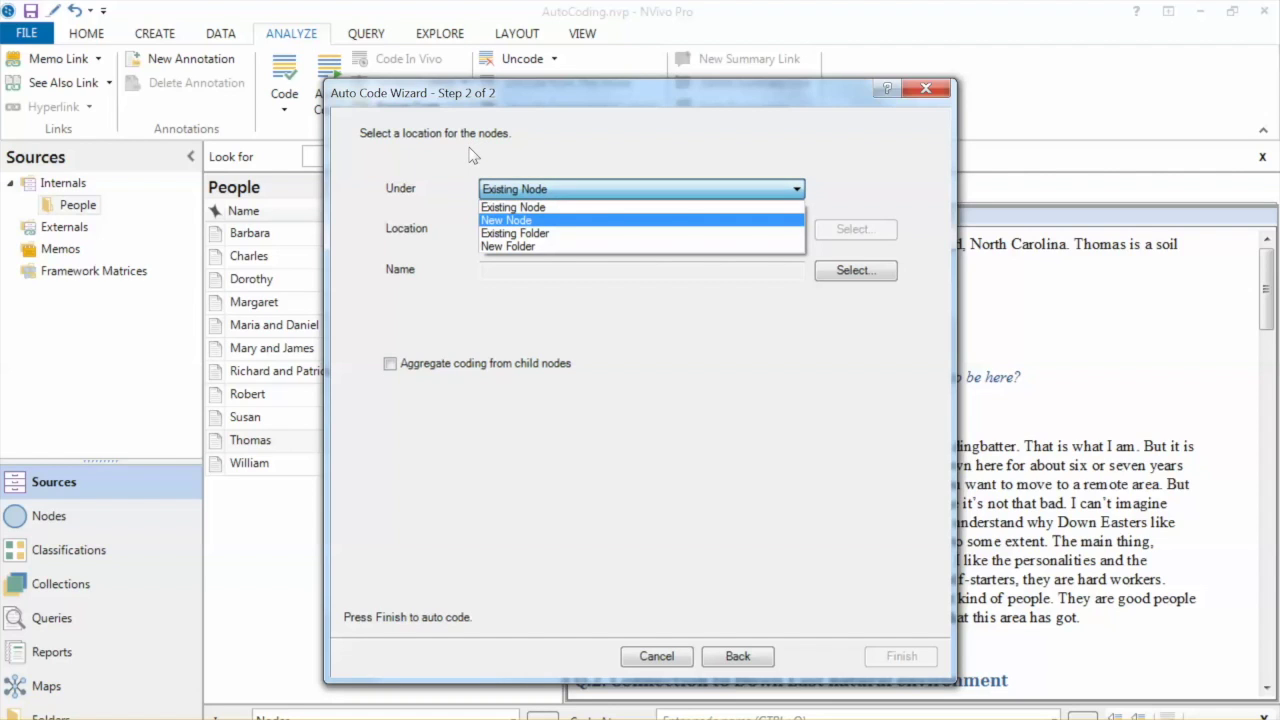
key("Return")
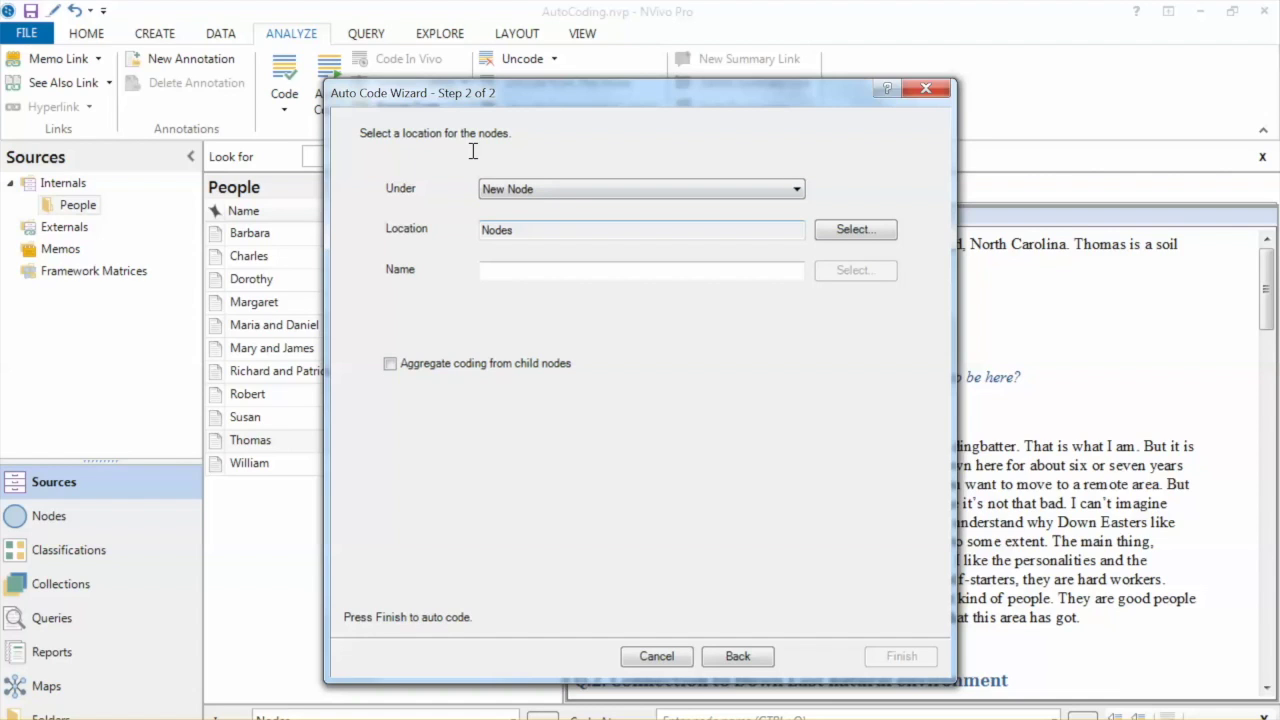
key("Tab")
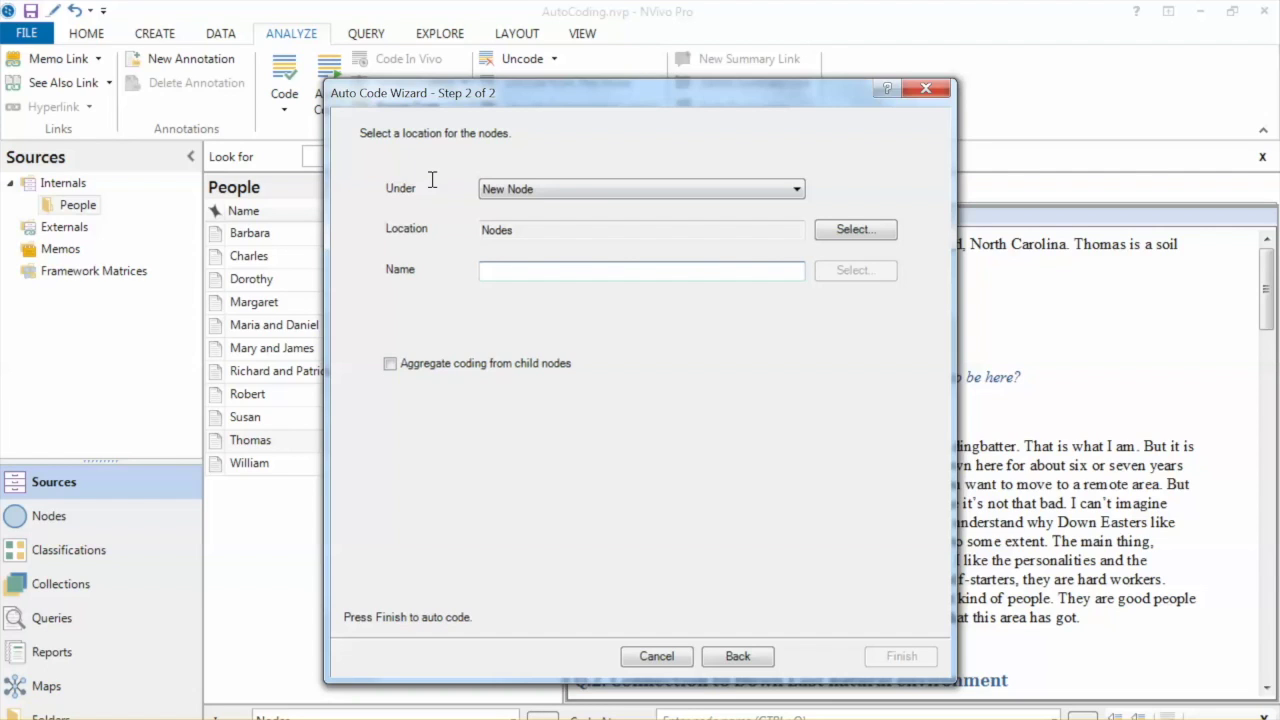
type("AutoC")
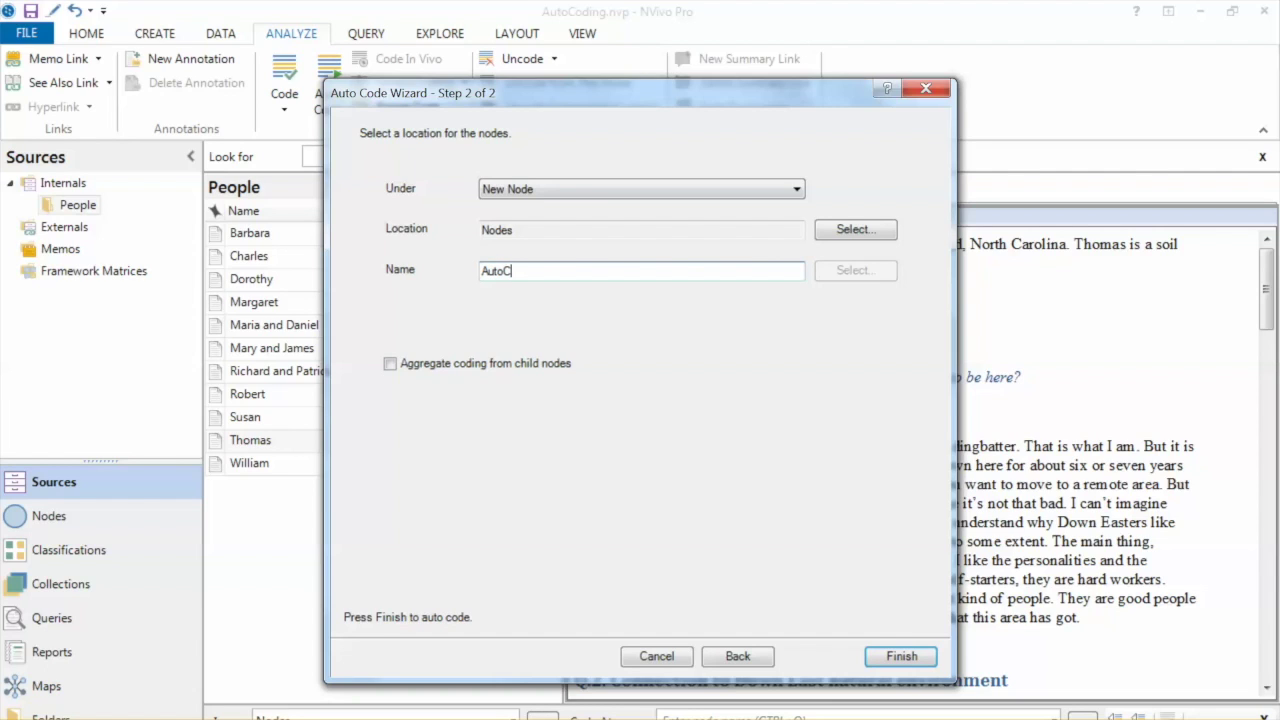
type("ode")
key("Return")
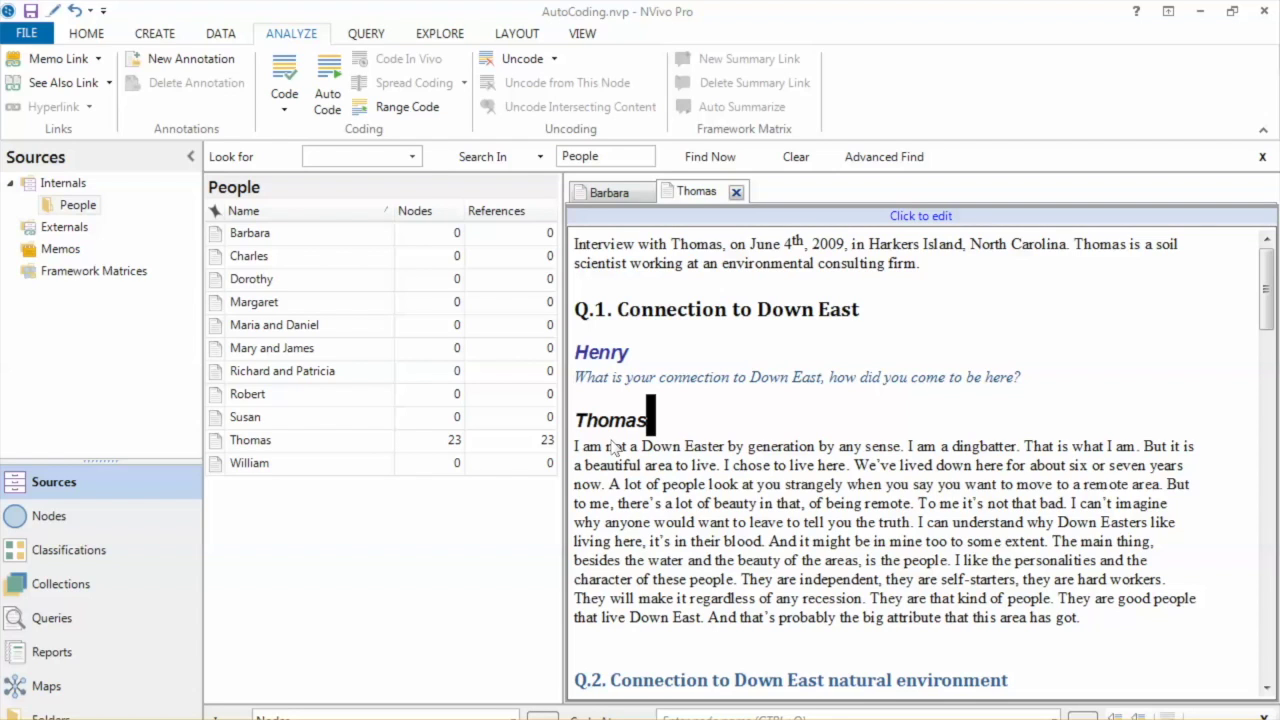
Switch to Nodes and select the Q.1. Connection to Down East node
left_click(48, 516)
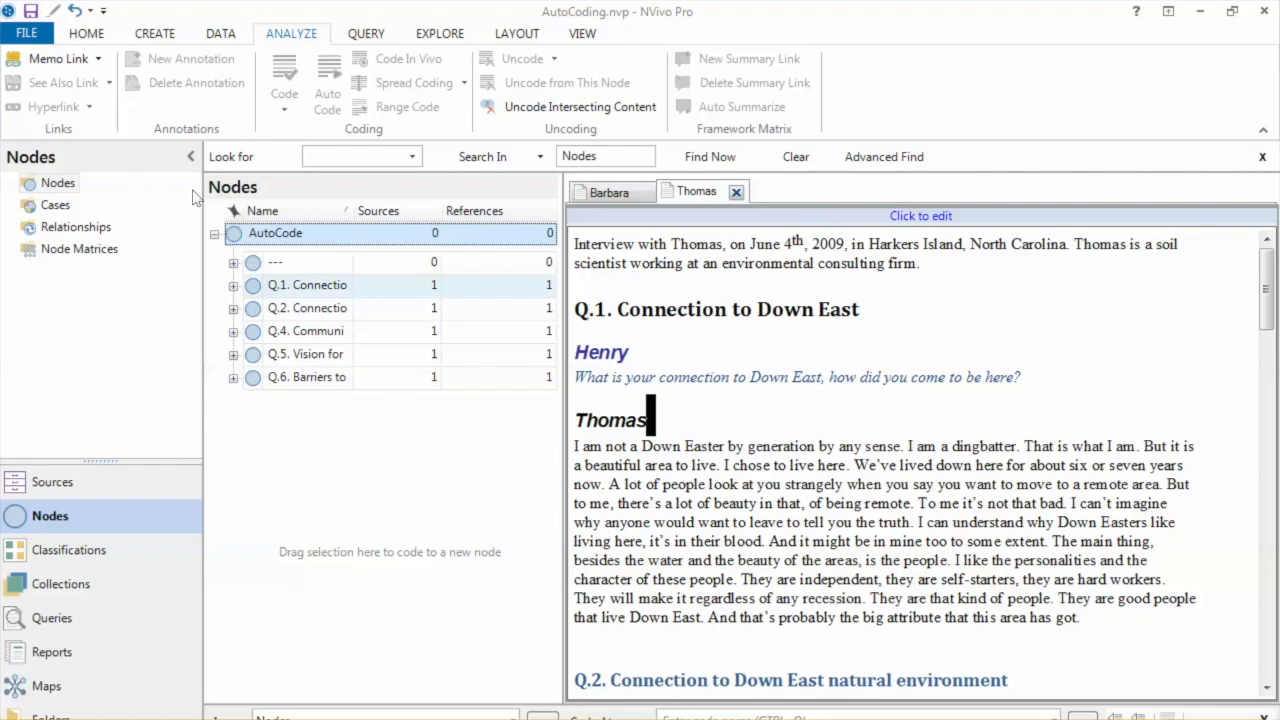
key("Down")
key("Down")
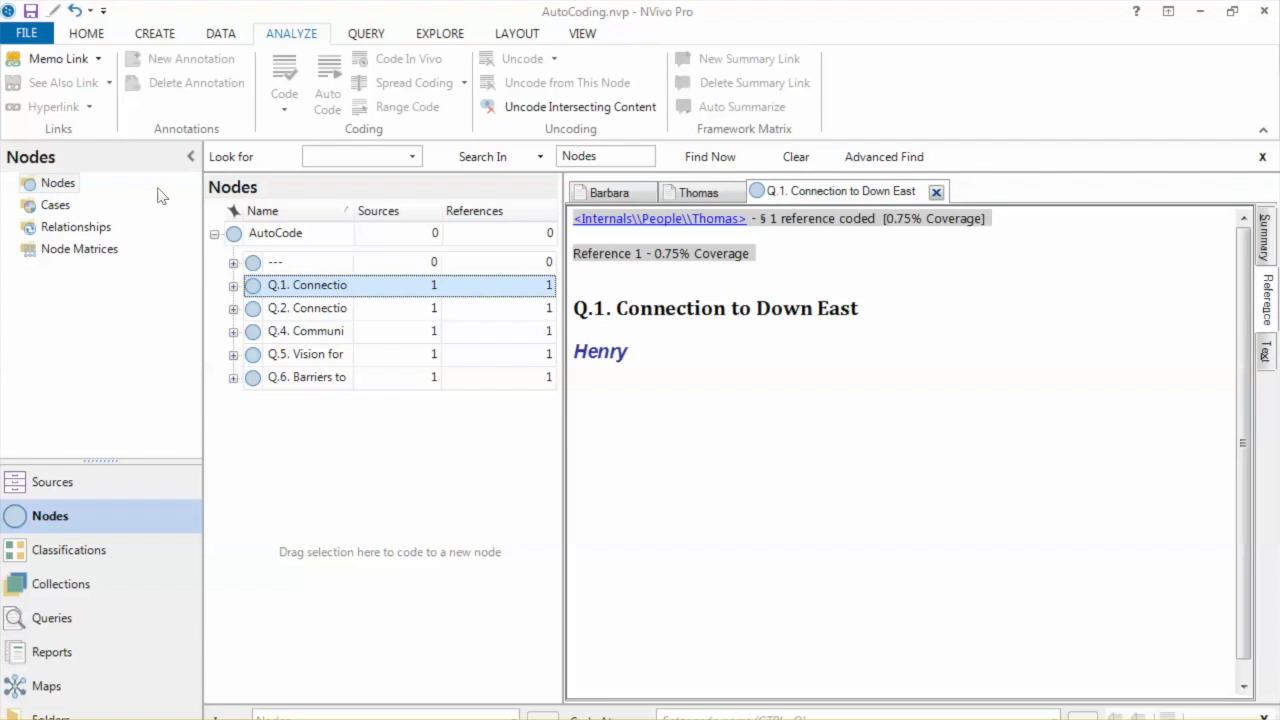
Expand Q.1, open its question and answer nodes, then open the Q.2 question node
key("Right")
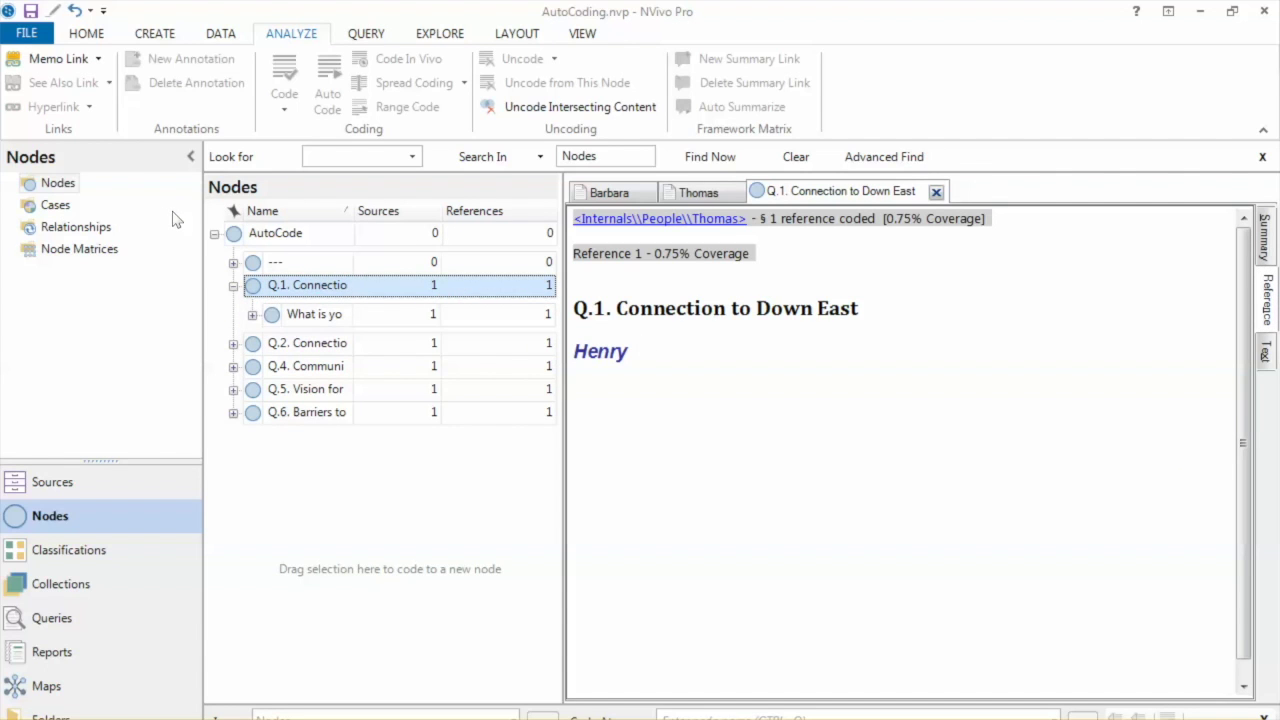
key("Down")
key("Right")
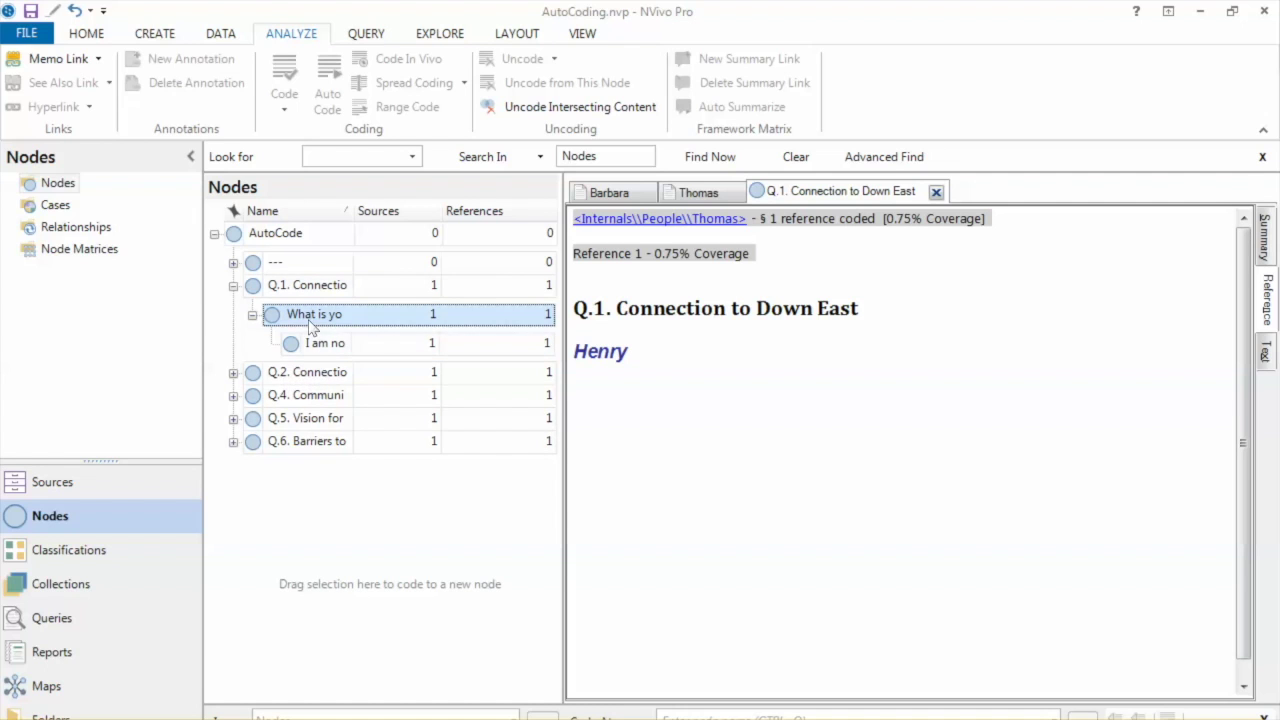
key("Return")
key("Down")
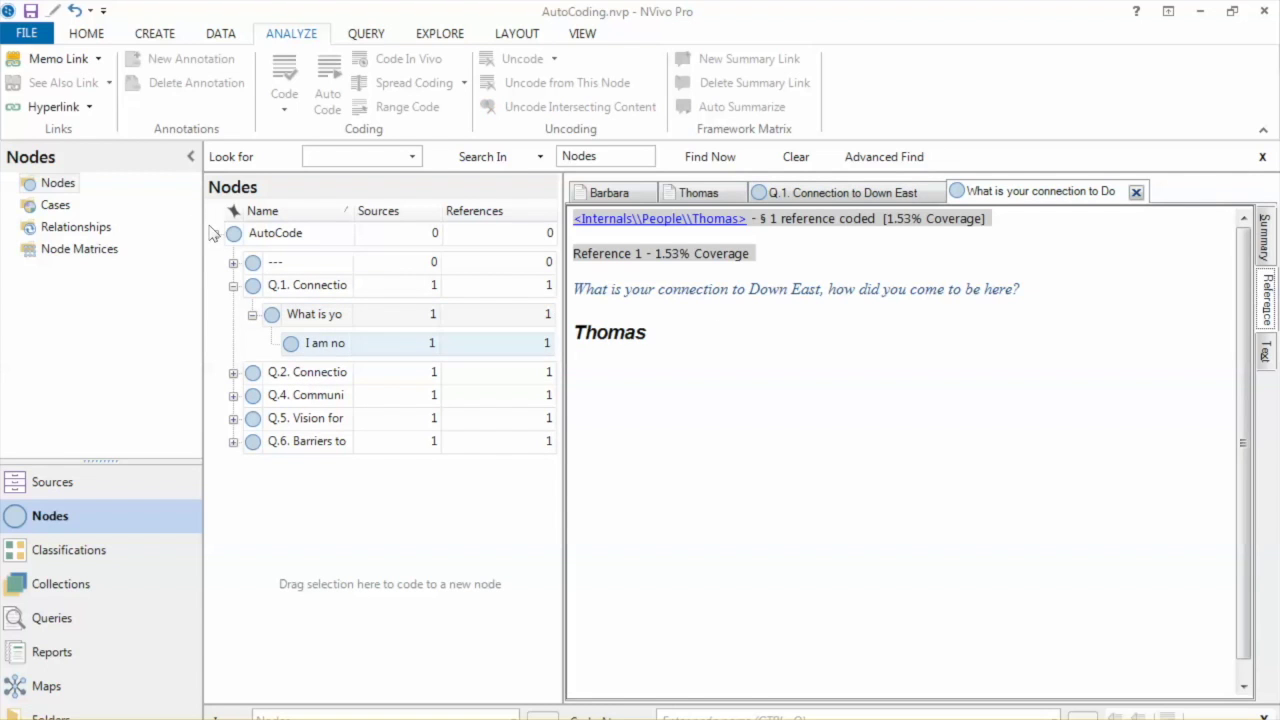
key("Return")
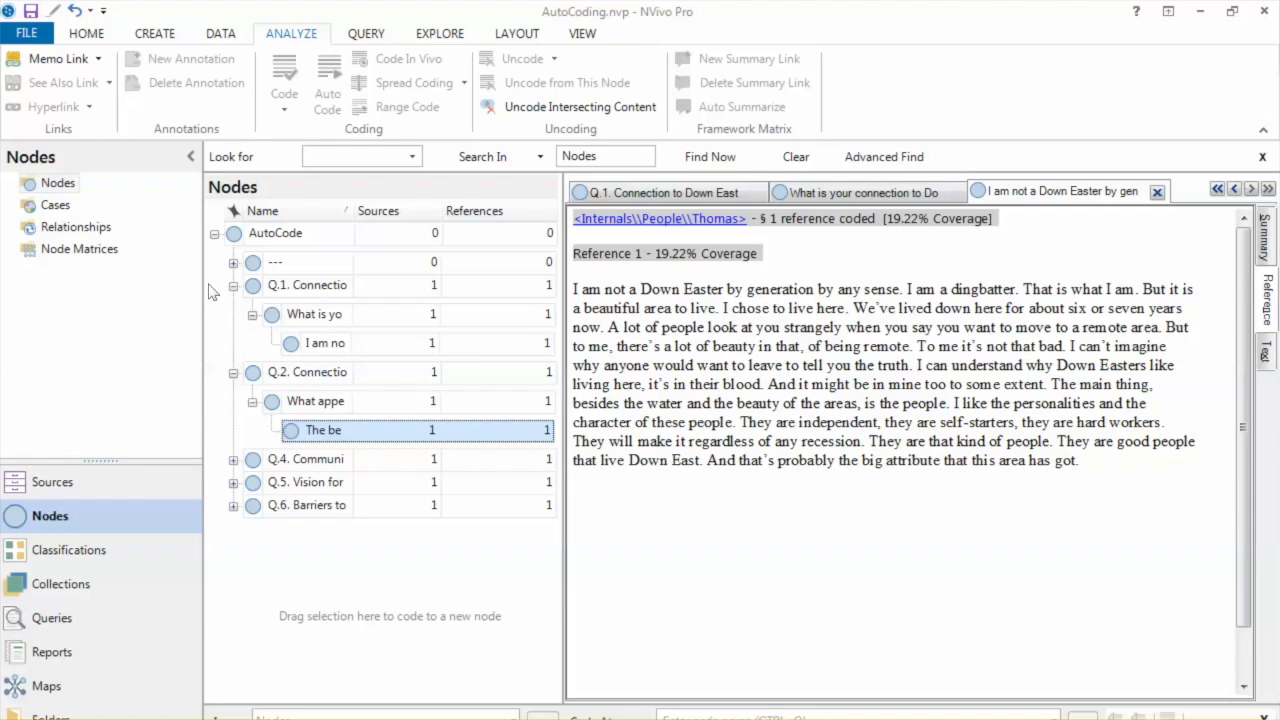
key("Up")
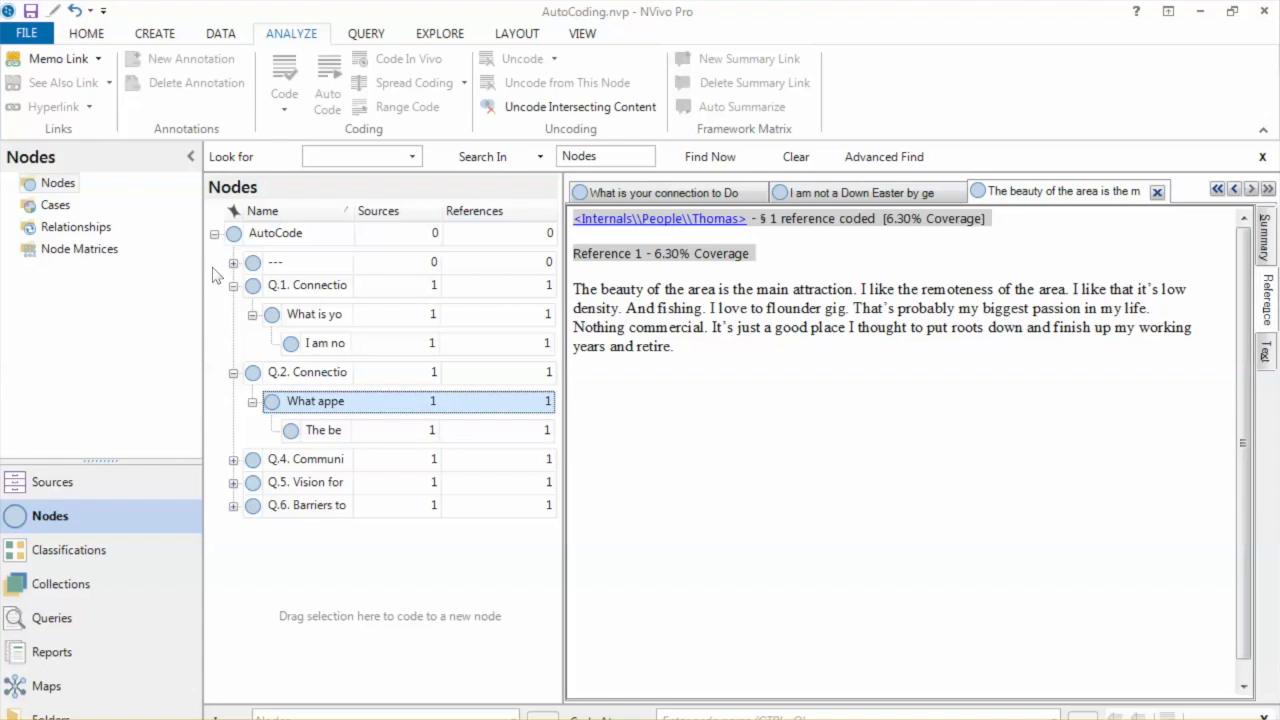
key("Return")
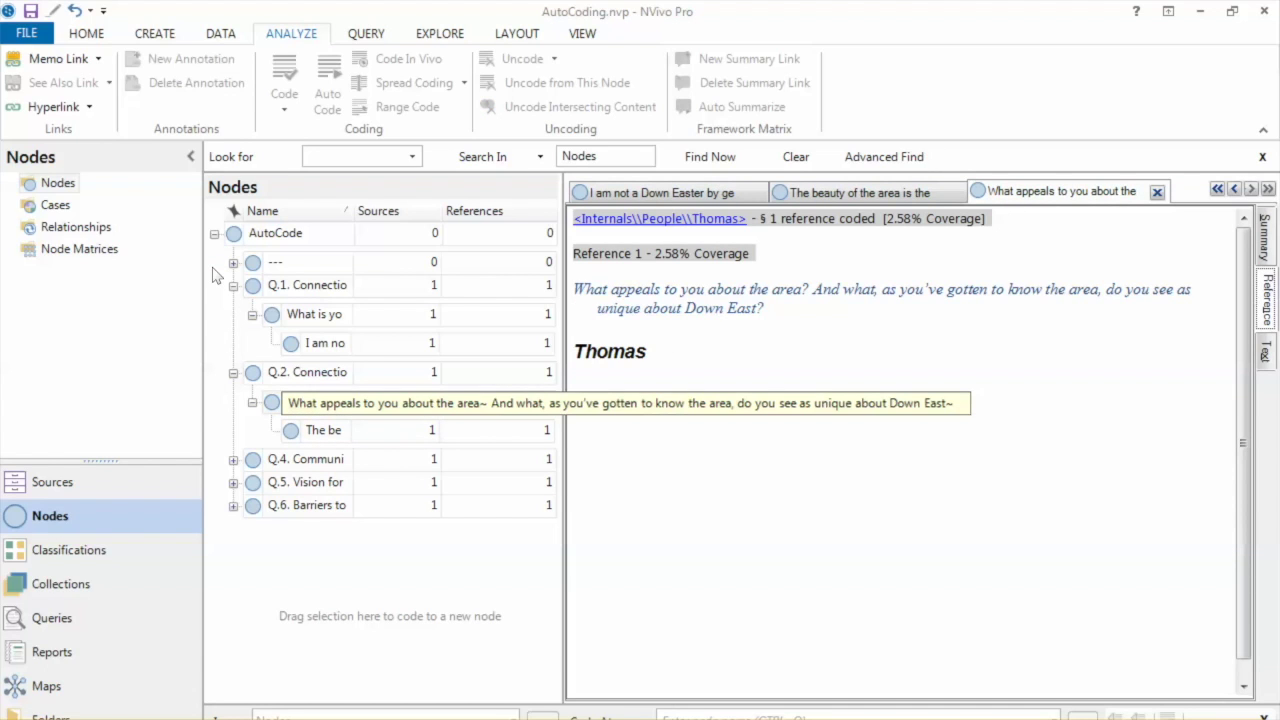